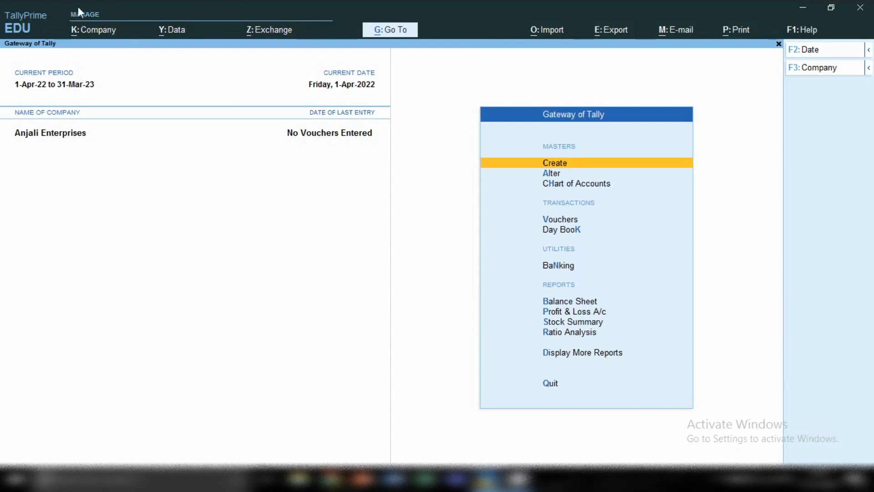
Start a new company named 'Suman Education Hub'
{"action": "left_click", "coordinate": [91, 31]}
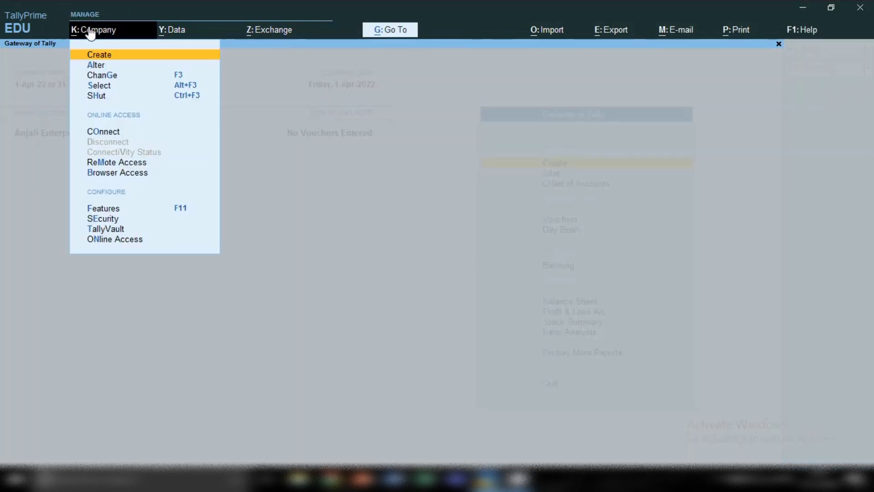
{"action": "left_click", "coordinate": [97, 55]}
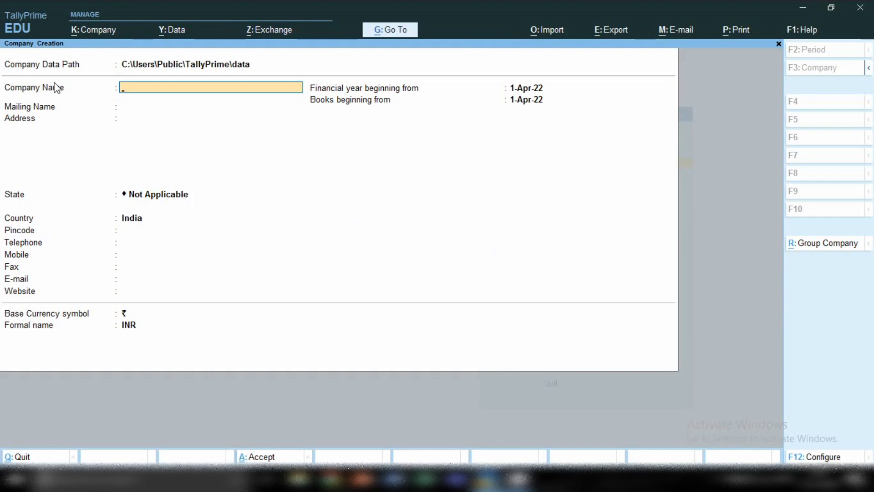
{"action": "type", "text": "Suman Education Hub"}
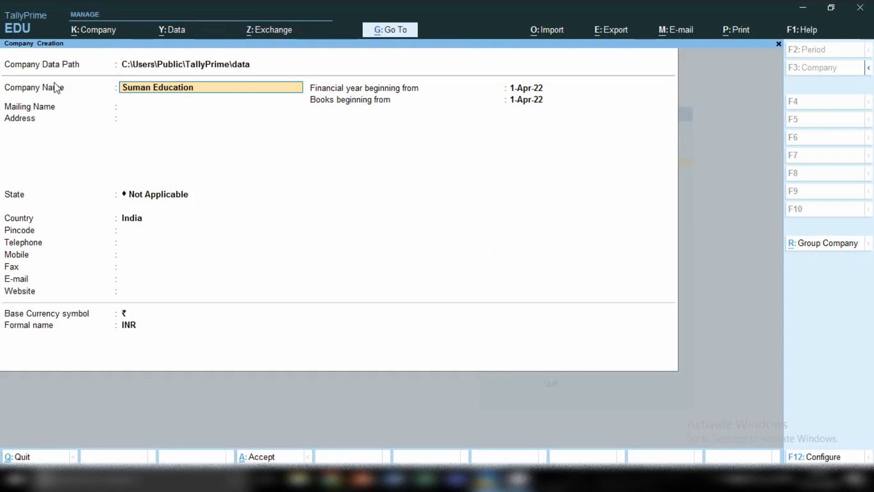
{"action": "key", "text": "Return"}
{"action": "key", "text": "Return"}
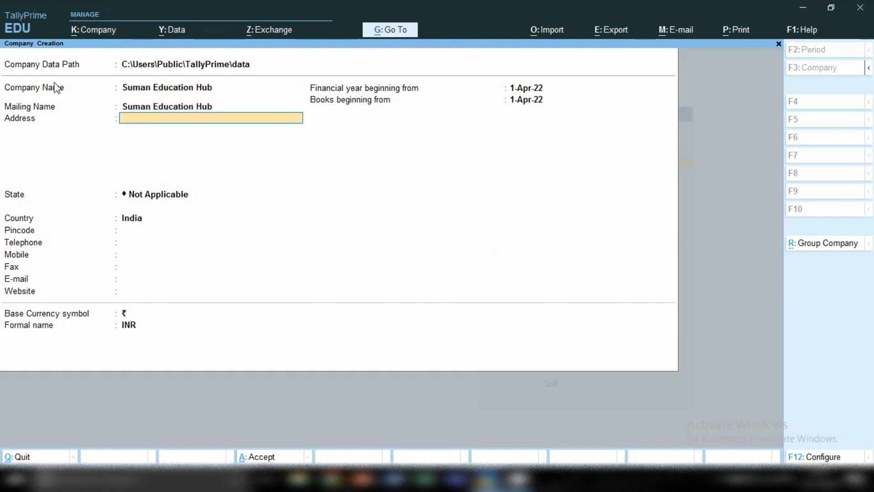
Enter the company's two-line address and move on to the State field
{"action": "type", "text": "Industrial Area"}
{"action": "key", "text": "Return"}
{"action": "type", "text": "New delhi"}
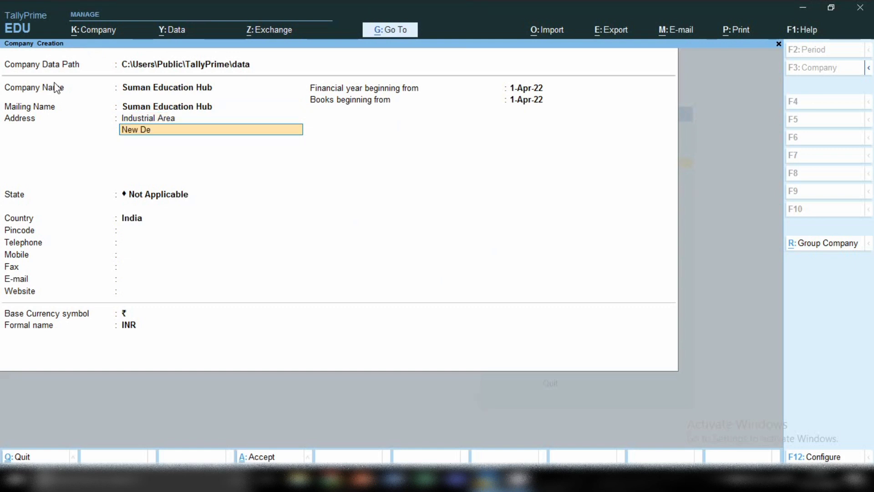
{"action": "key", "text": "Return"}
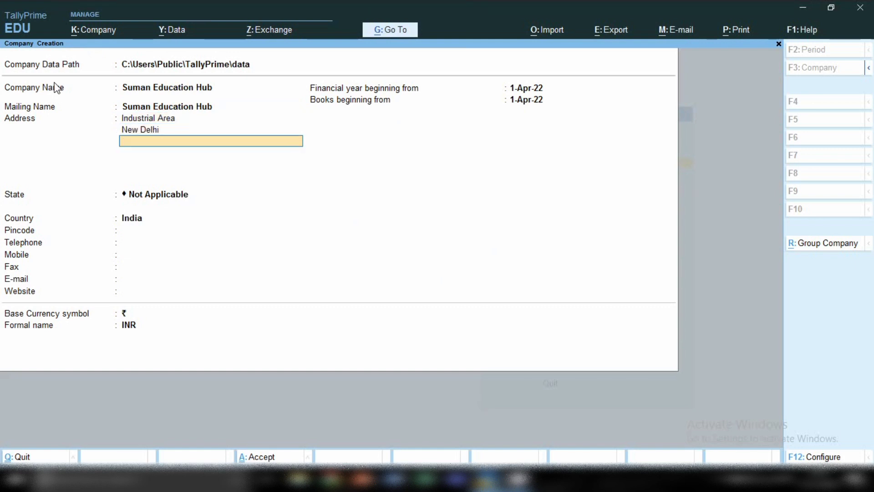
{"action": "key", "text": "Return"}
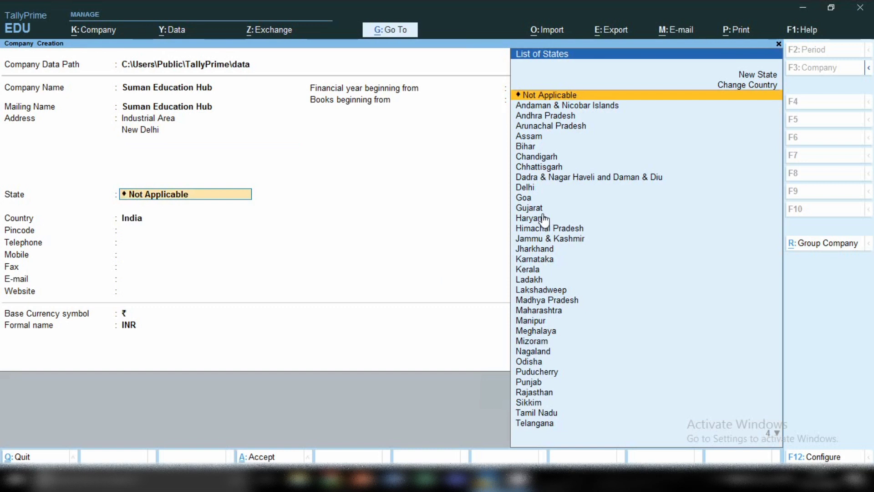
Set the state to Delhi and enter the pincode, telephone and mobile number
{"action": "left_click", "coordinate": [527, 190]}
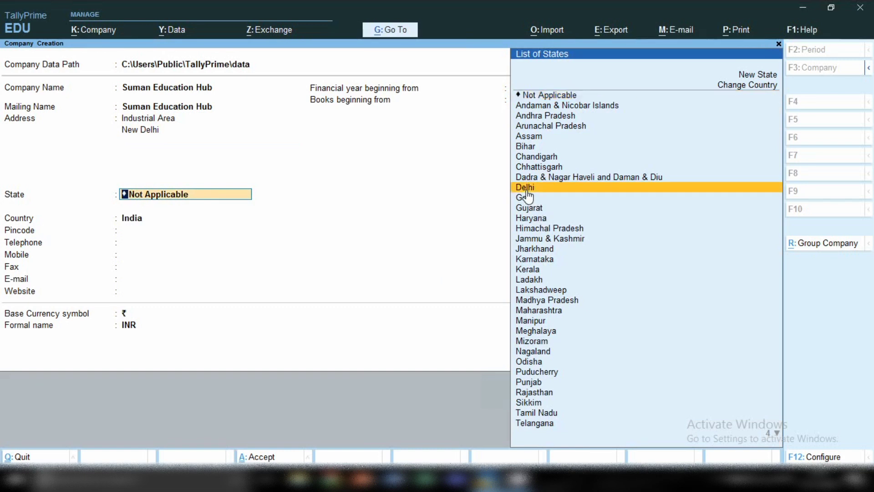
{"action": "left_click", "coordinate": [527, 191]}
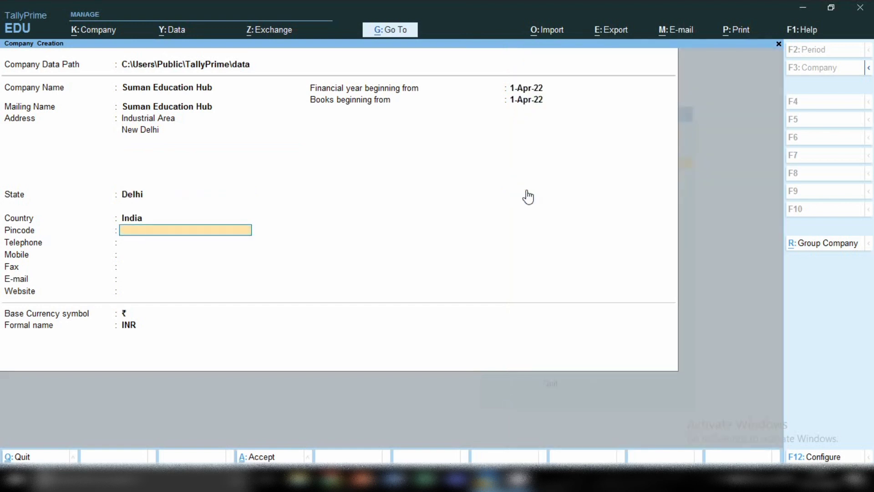
{"action": "type", "text": "110074"}
{"action": "key", "text": "Return"}
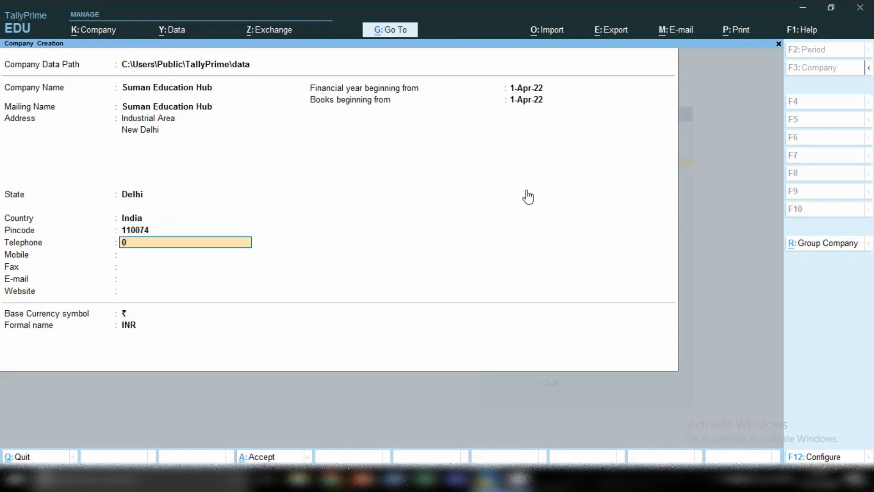
{"action": "key", "text": "Return"}
{"action": "type", "text": "98"}
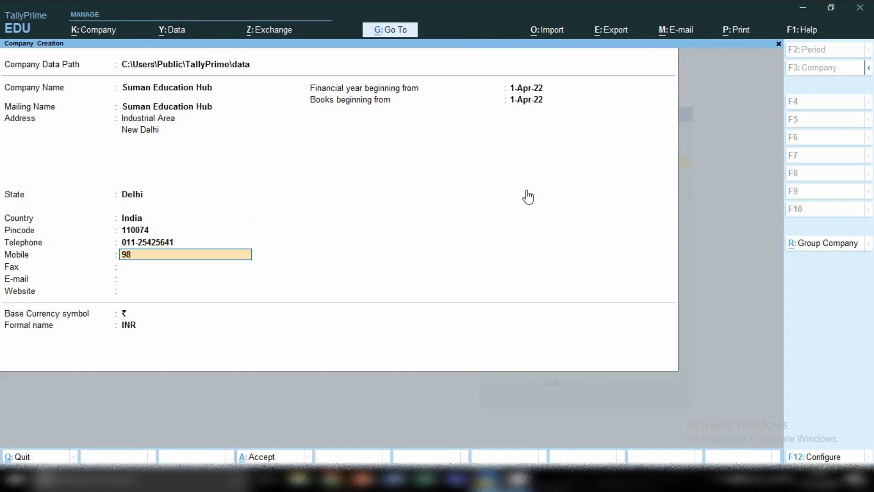
{"action": "type", "text": "888888888"}
{"action": "key", "text": "Return"}
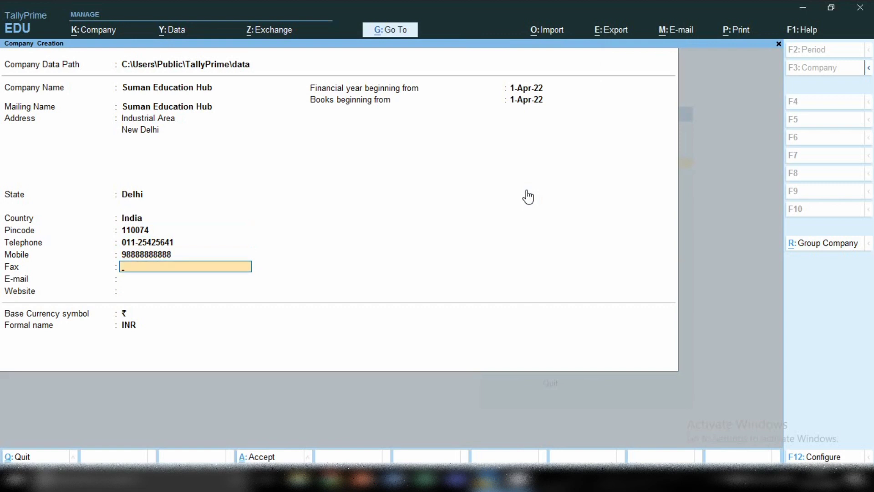
{"action": "key", "text": "Return"}
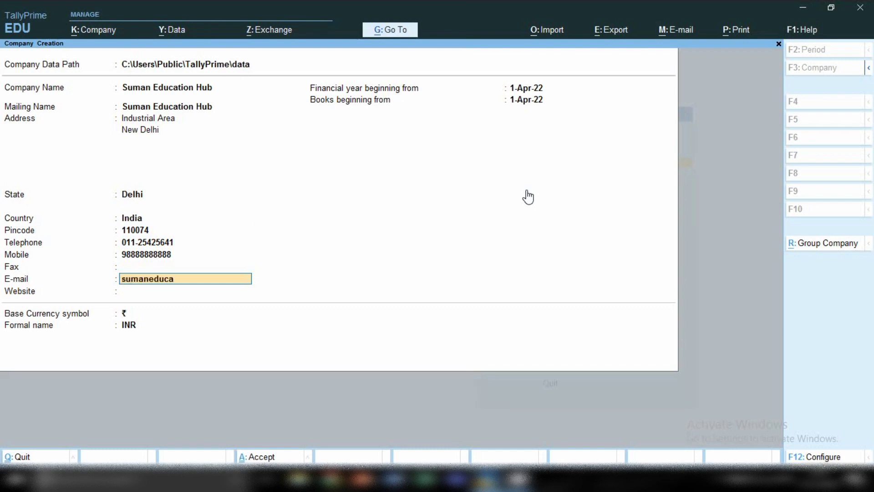
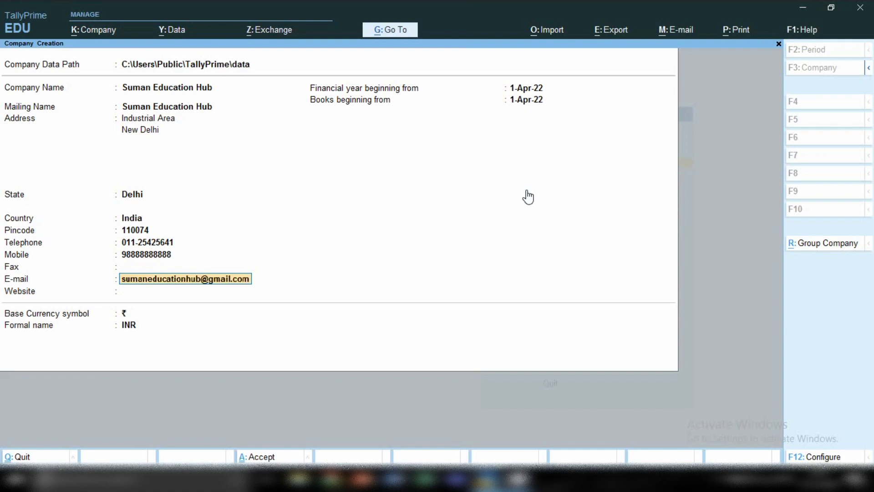
{"action": "key", "text": "Return"}
{"action": "type", "text": "www"}
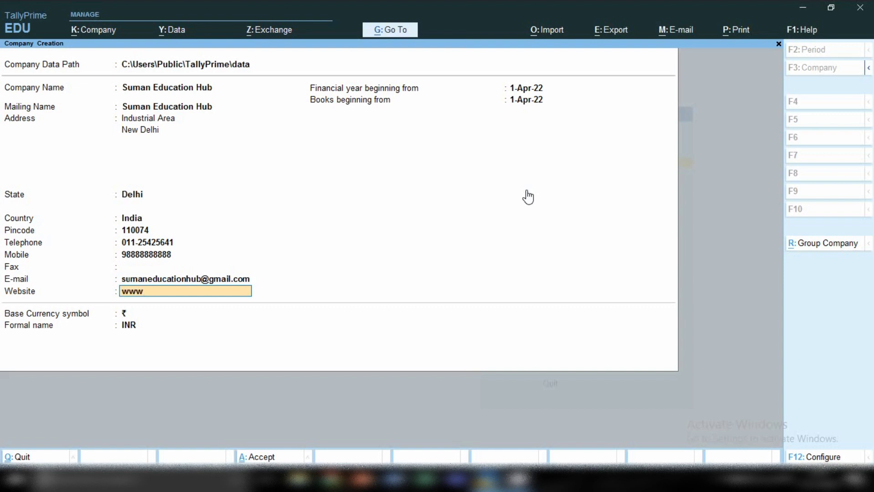
{"action": "type", "text": ".suman.com"}
{"action": "key", "text": "Return"}
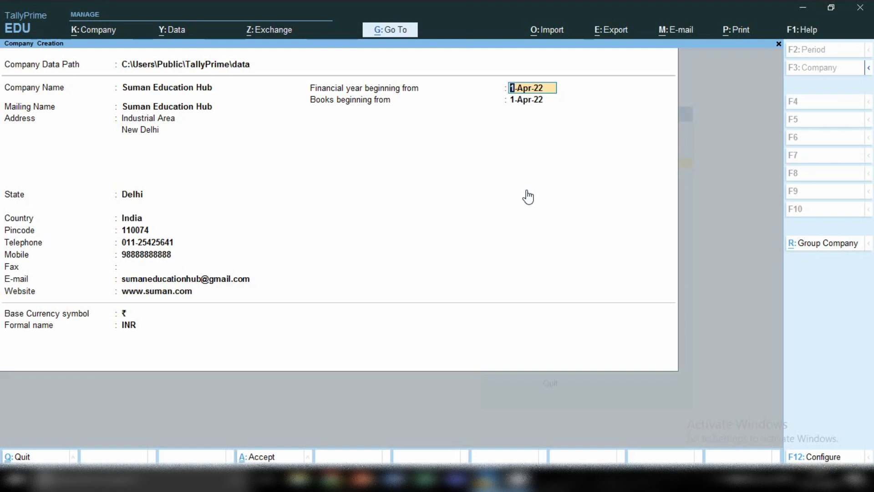
Keep the 1-Apr-22 financial year and books dates and the rupee symbol, then save the company
{"action": "key", "text": "Return"}
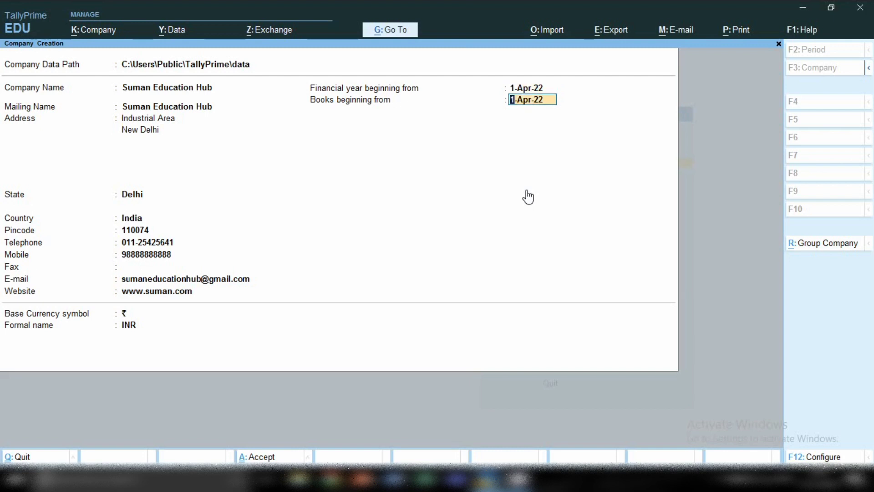
{"action": "key", "text": "Return"}
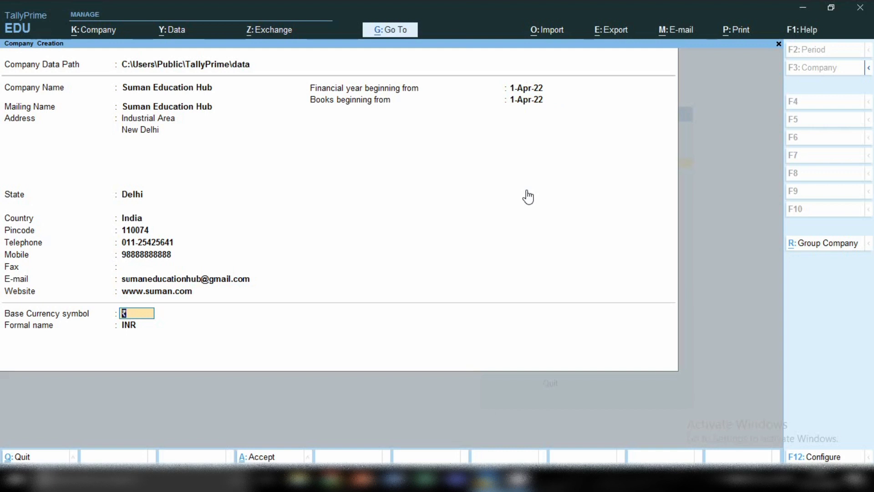
{"action": "key", "text": "Return"}
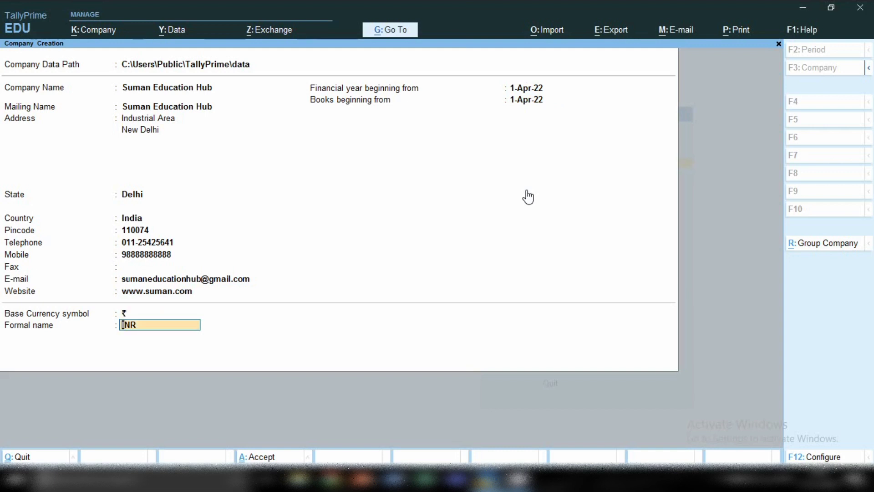
{"action": "key", "text": "Return"}
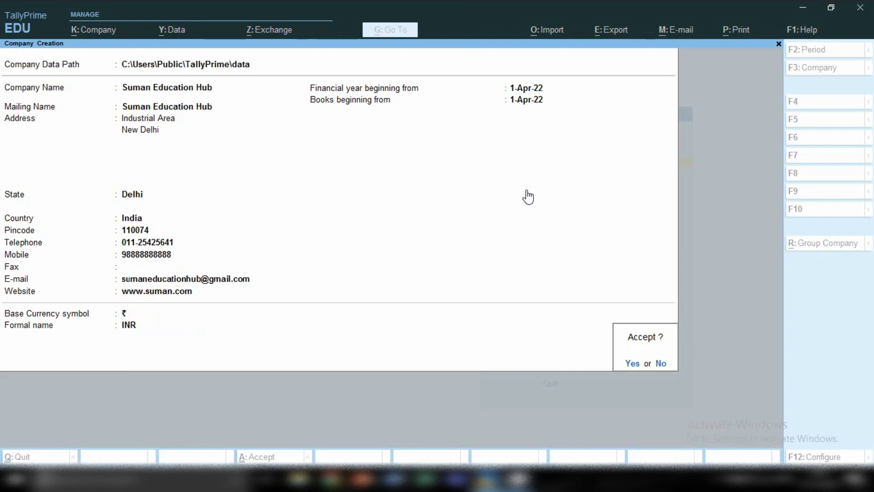
{"action": "key", "text": "Return"}
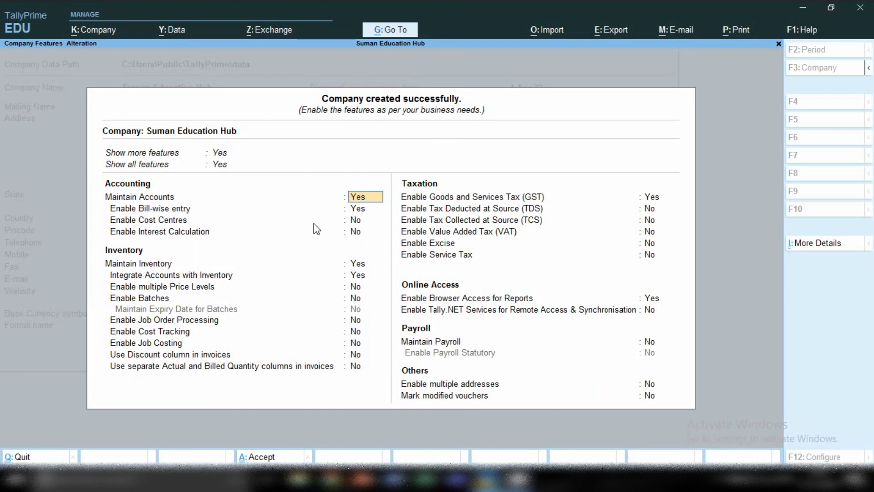
{"action": "key", "text": "Return"}
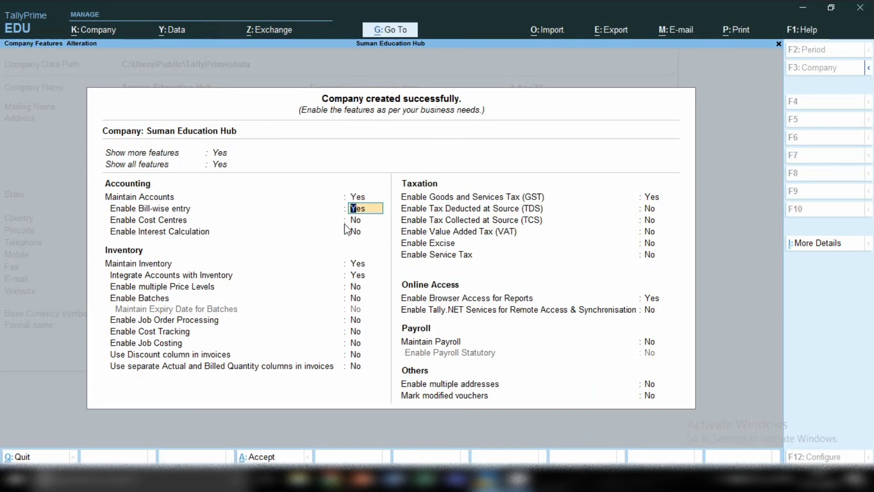
{"action": "key", "text": "Return"}
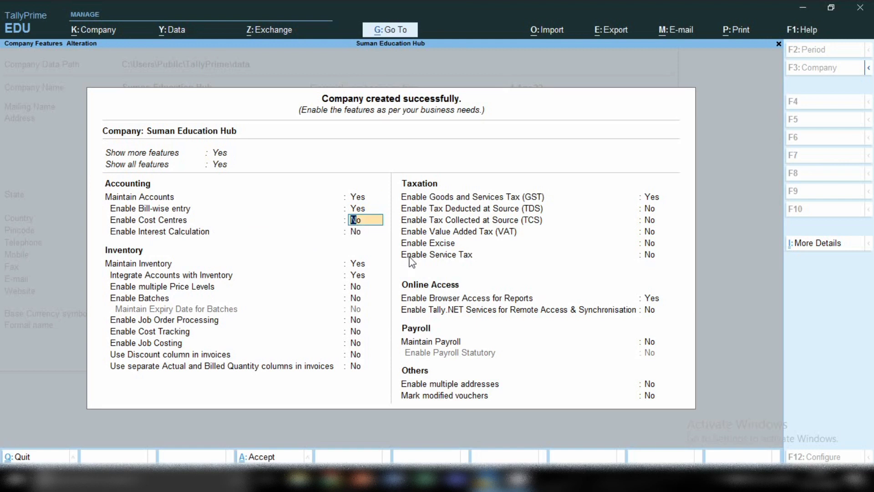
{"action": "key", "text": "Return"}
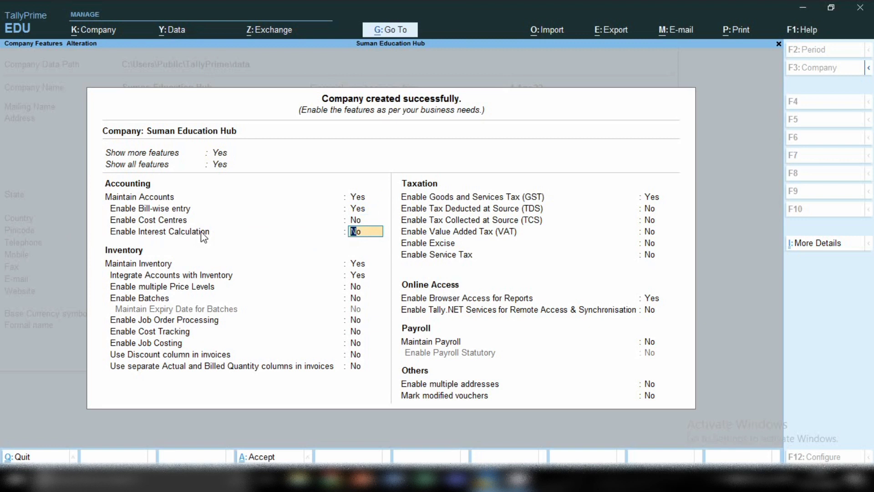
{"action": "key", "text": "Return"}
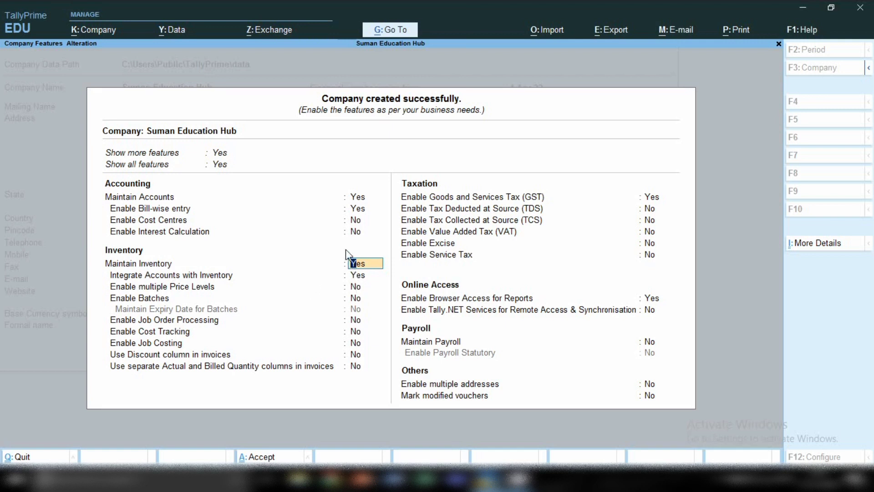
Keep inventory integrated with accounts; leave price levels, batches, job order processing and cost tracking off
{"action": "key", "text": "Return"}
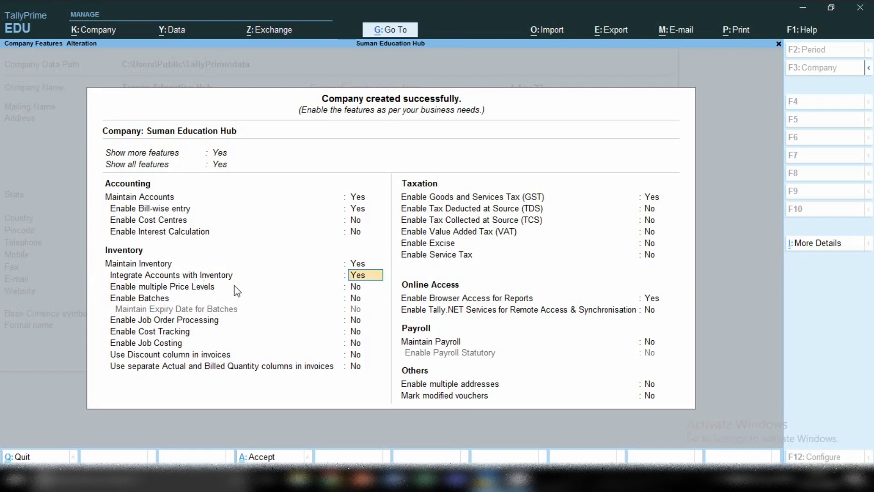
{"action": "key", "text": "Return"}
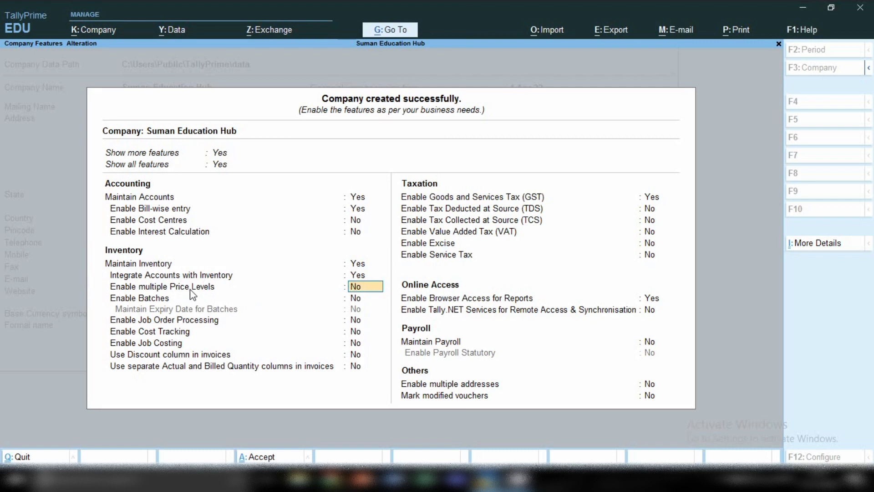
{"action": "key", "text": "Return"}
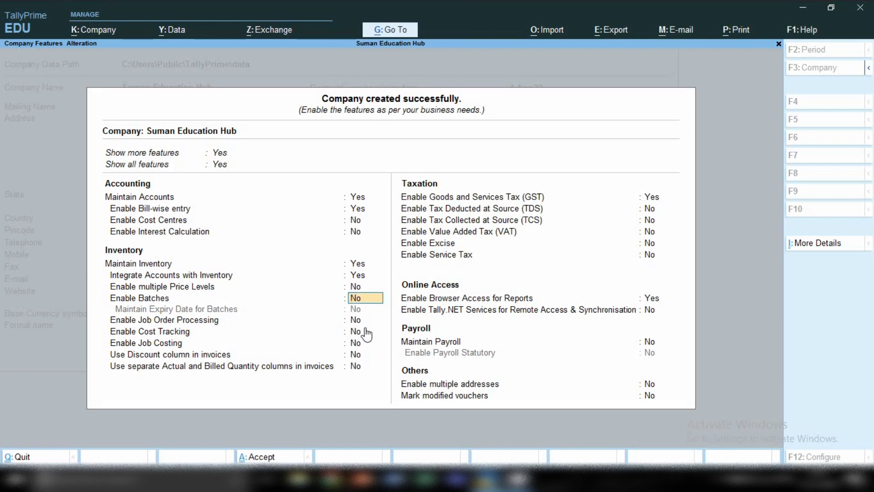
{"action": "key", "text": "Return"}
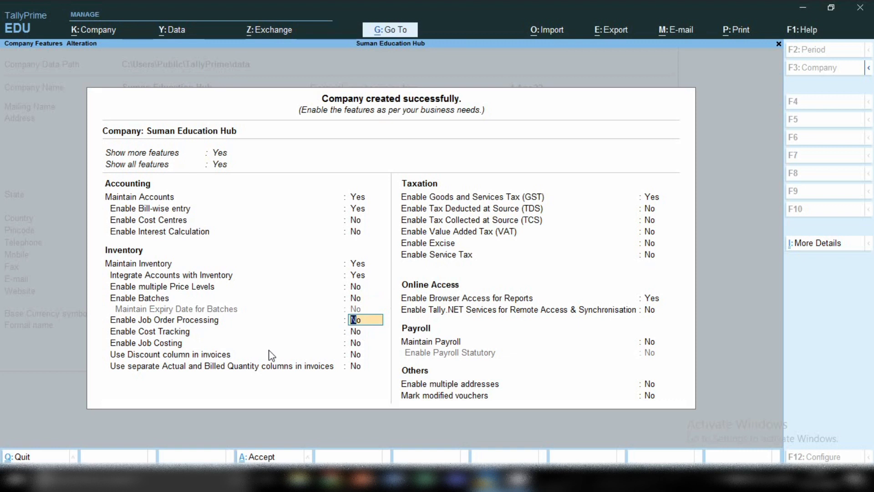
{"action": "key", "text": "Return"}
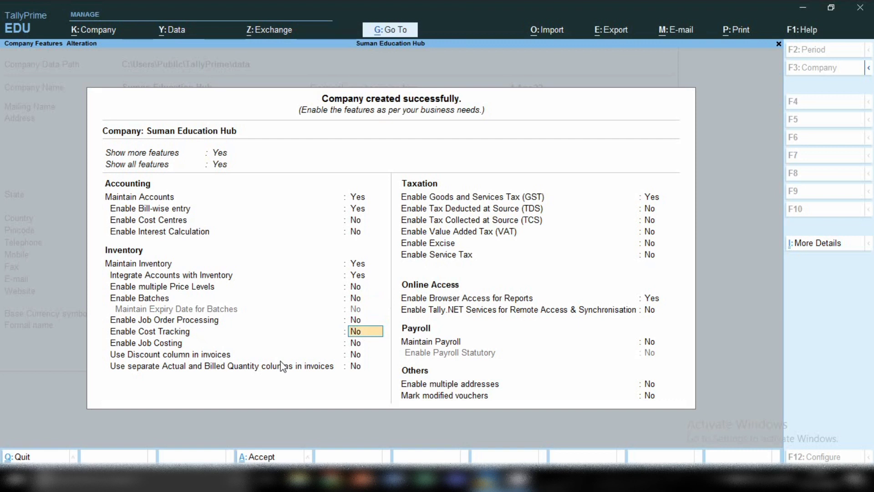
{"action": "key", "text": "Return"}
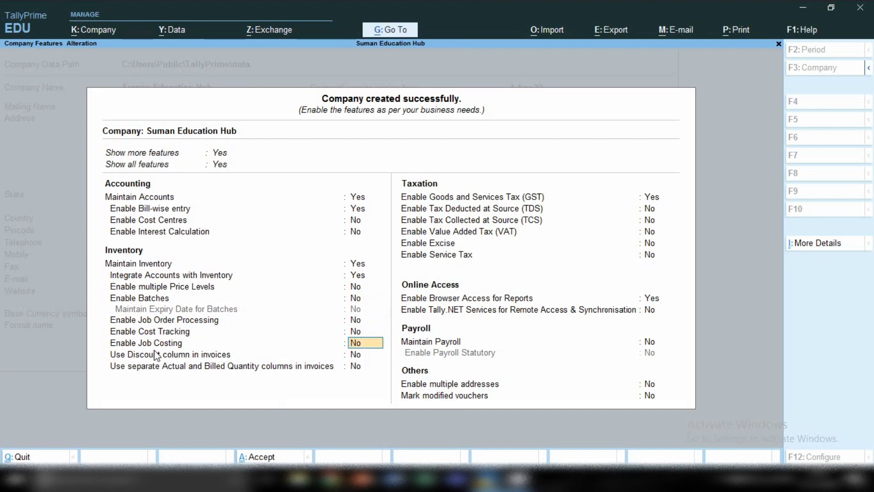
Leave job costing, the discount column and separate quantity columns off, keeping GST Yes for GST Details
{"action": "key", "text": "Return"}
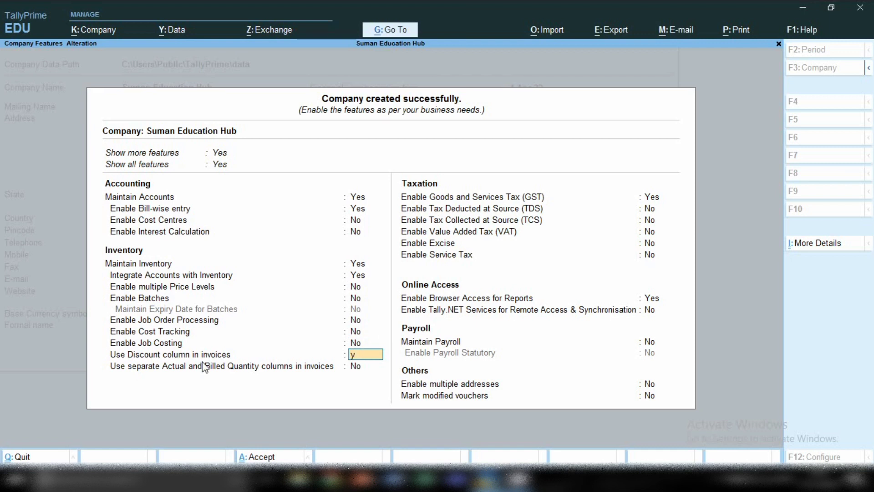
{"action": "type", "text": "y"}
{"action": "key", "text": "Up"}
{"action": "type", "text": "n"}
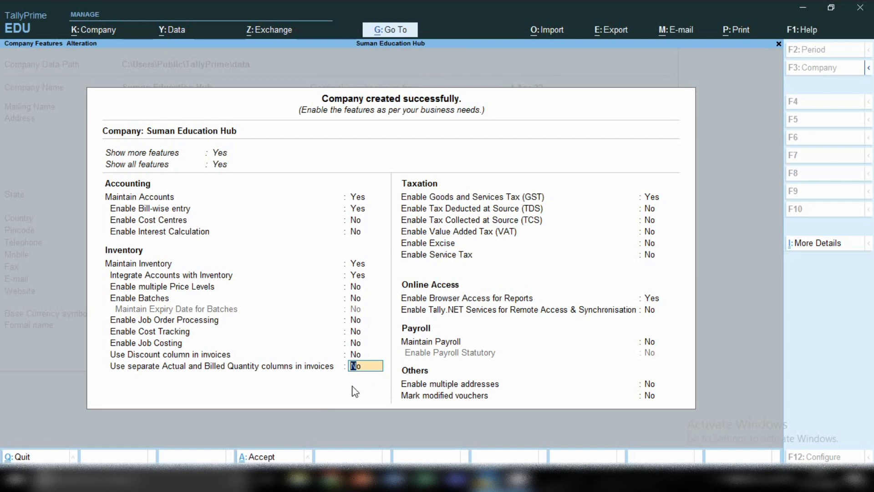
{"action": "key", "text": "Return"}
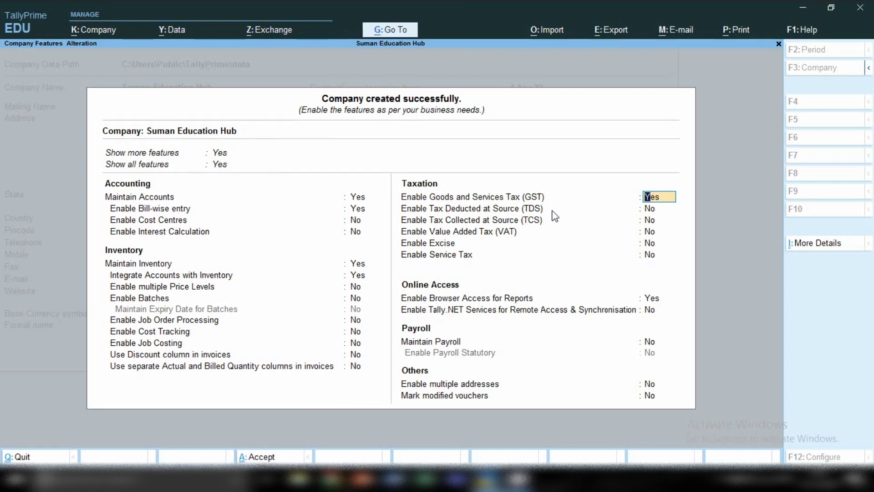
{"action": "key", "text": "Return"}
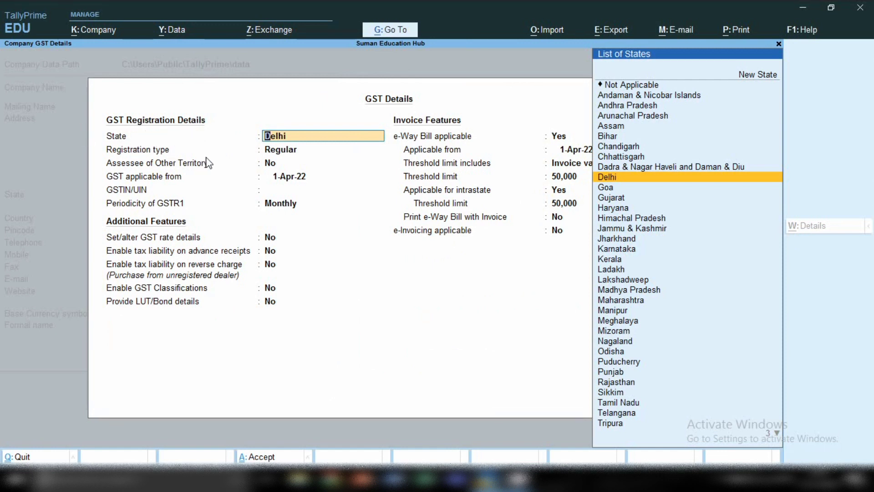
Register GST as Regular in Delhi from 1-Apr-22, enter the GSTIN, and keep Monthly GSTR1
{"action": "key", "text": "Return"}
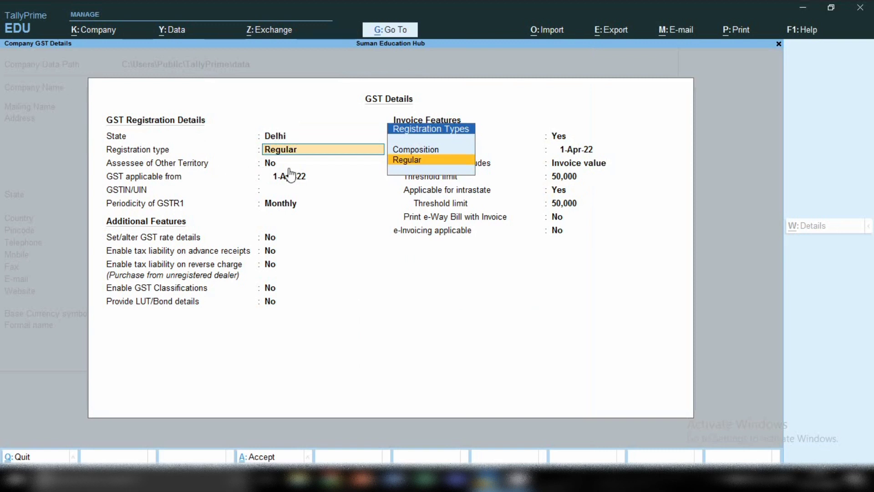
{"action": "key", "text": "Return"}
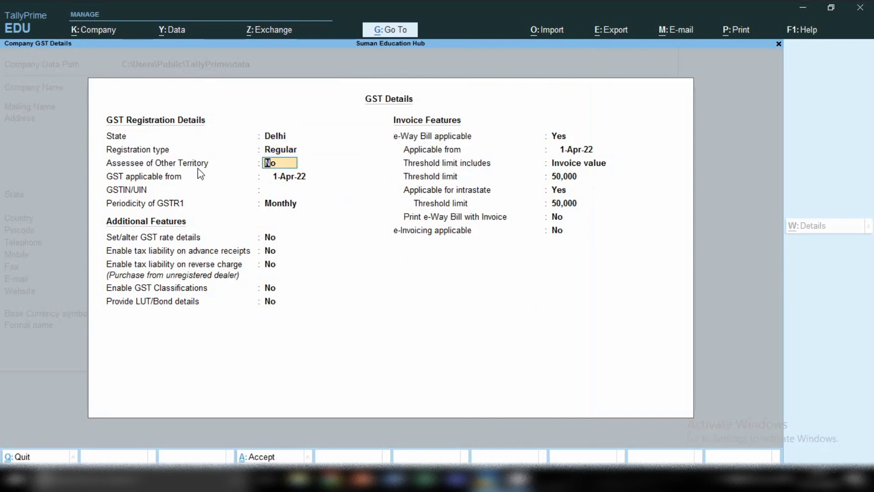
{"action": "key", "text": "Return"}
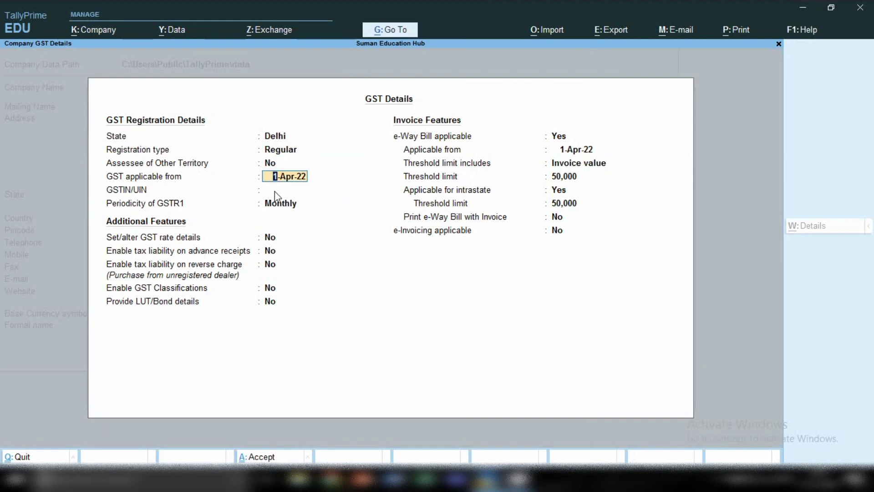
{"action": "key", "text": "Return"}
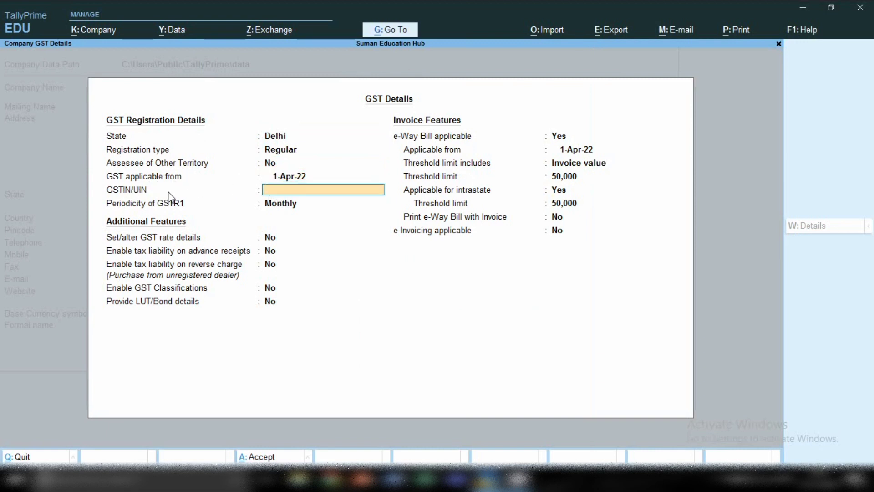
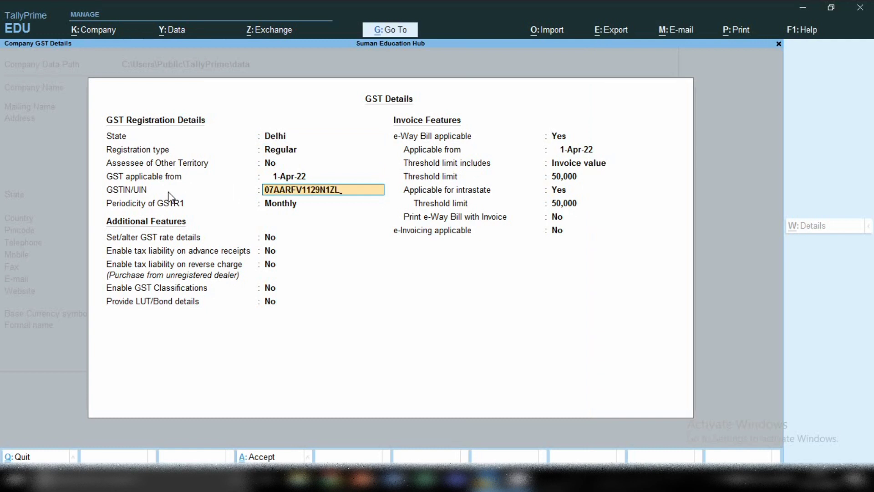
{"action": "key", "text": "Return"}
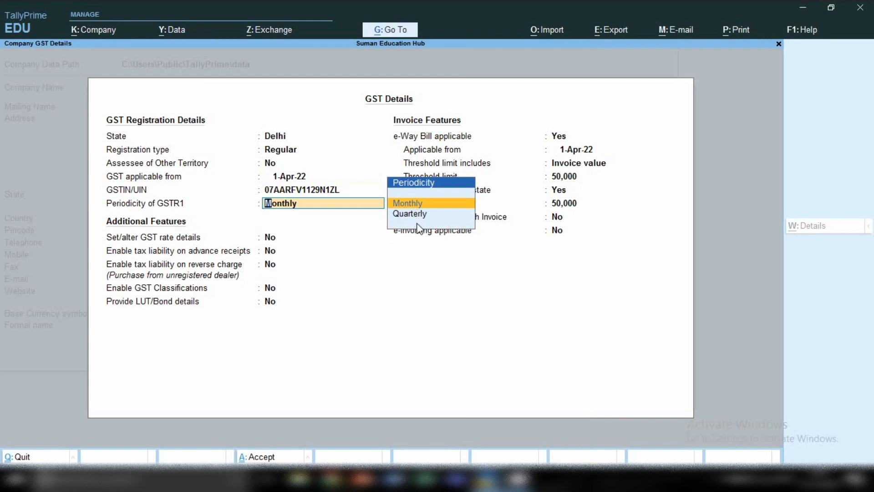
{"action": "key", "text": "Return"}
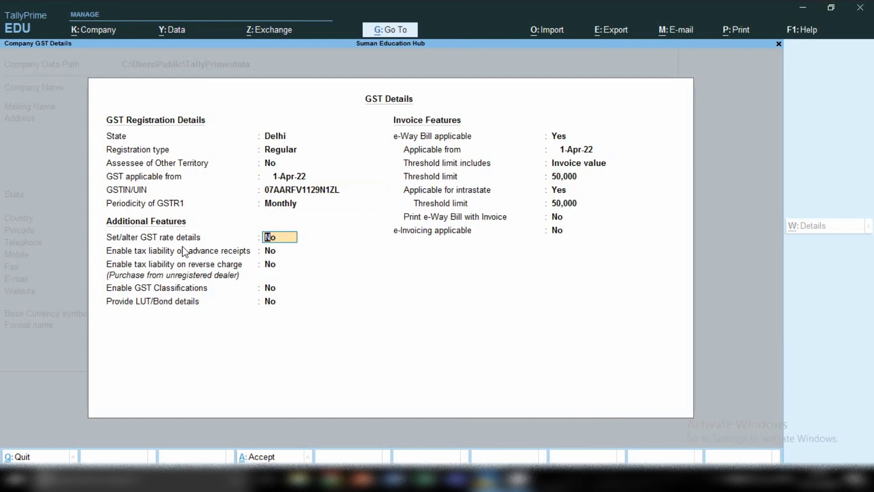
Leave GST rate details, reverse charge liability, GST classifications and LUT/Bond details off
{"action": "key", "text": "Return"}
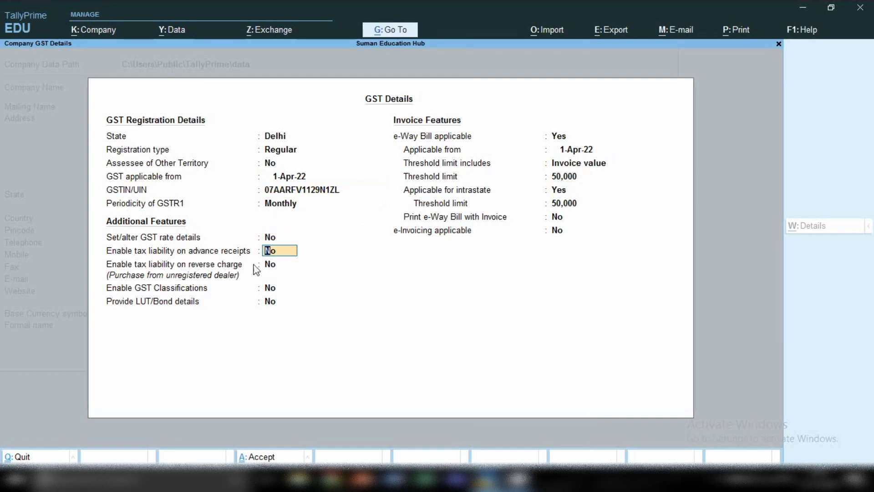
{"action": "left_click", "coordinate": [289, 264]}
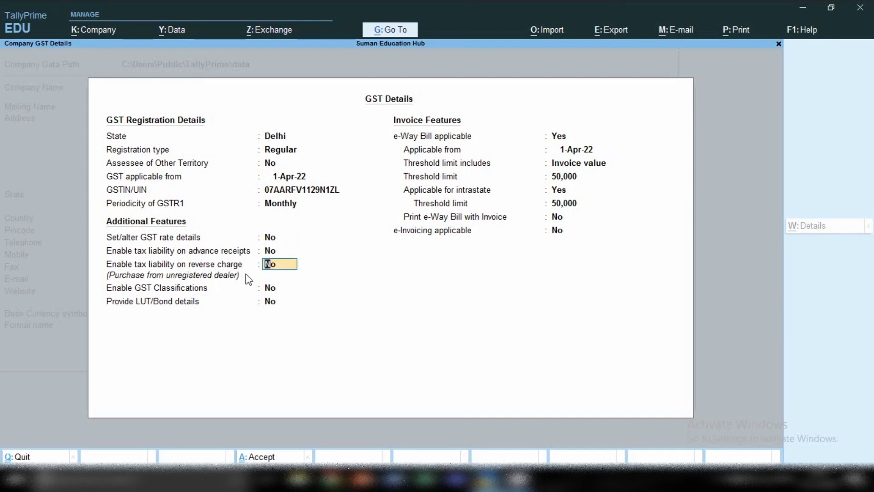
{"action": "key", "text": "Return"}
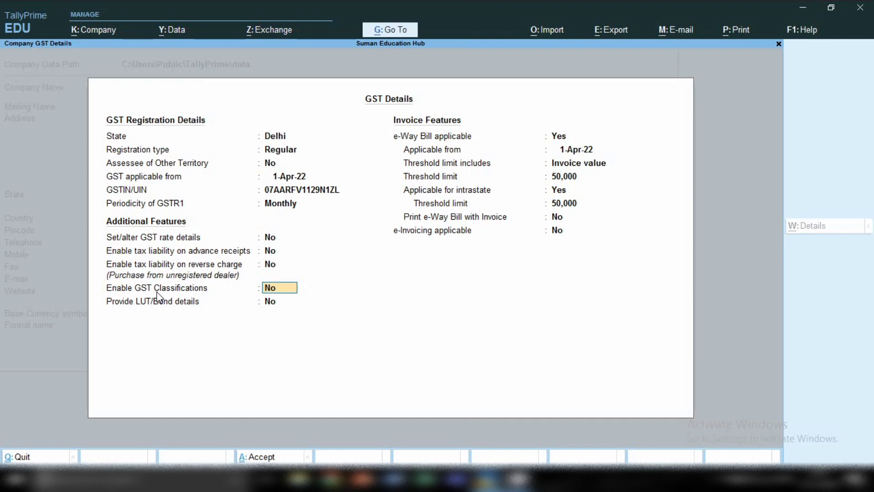
{"action": "key", "text": "Return"}
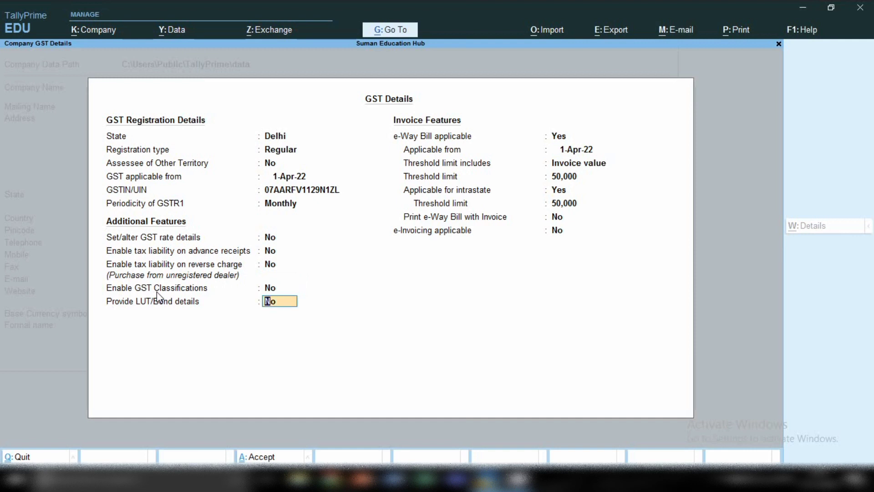
{"action": "key", "text": "Return"}
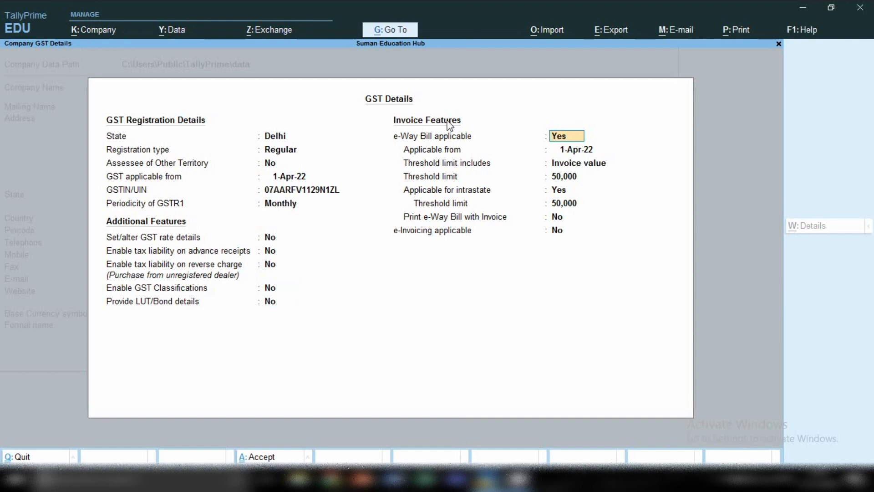
Keep e-Way Bill on invoice value with 50,000 thresholds, leaving printing and e-invoicing off
{"action": "left_click", "coordinate": [580, 148]}
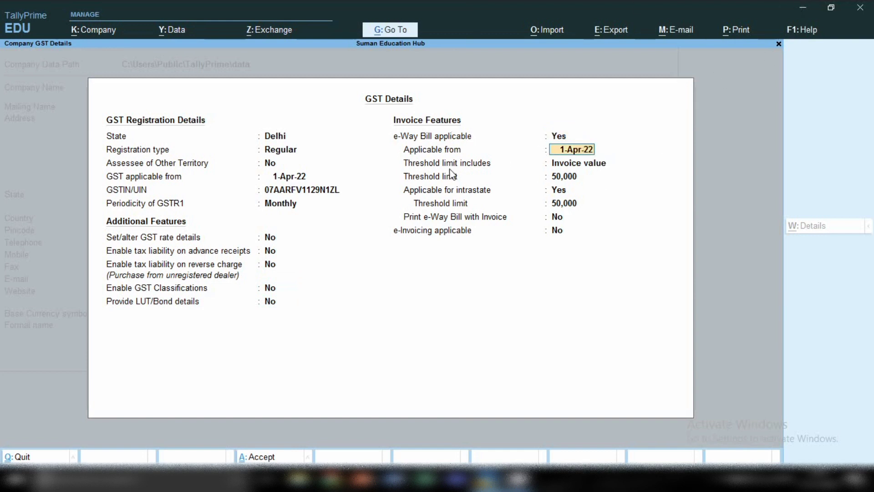
{"action": "left_click", "coordinate": [577, 160]}
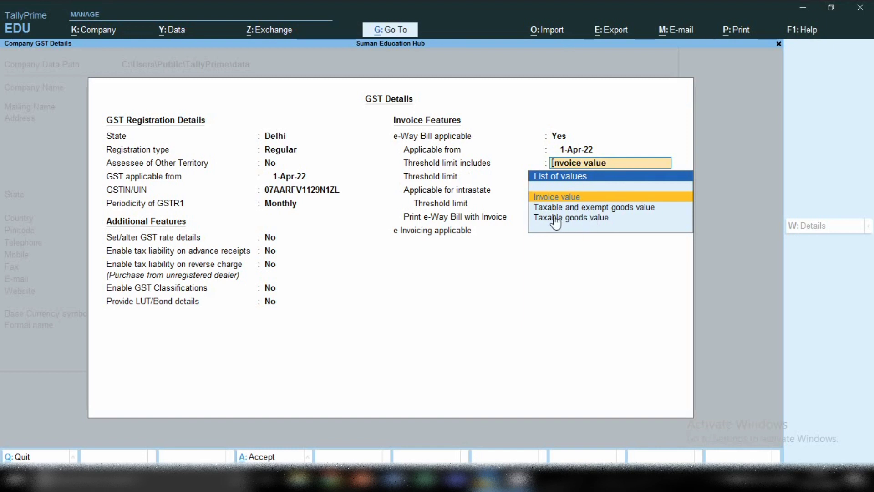
{"action": "key", "text": "Return"}
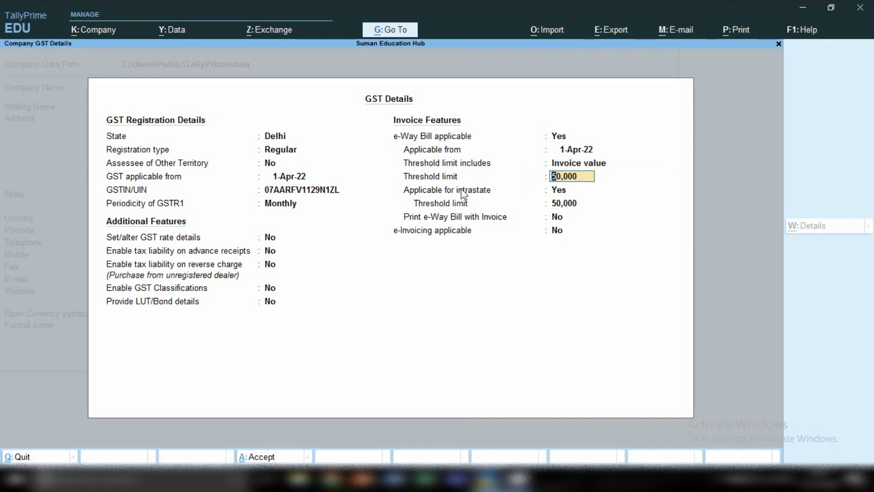
{"action": "key", "text": "Return"}
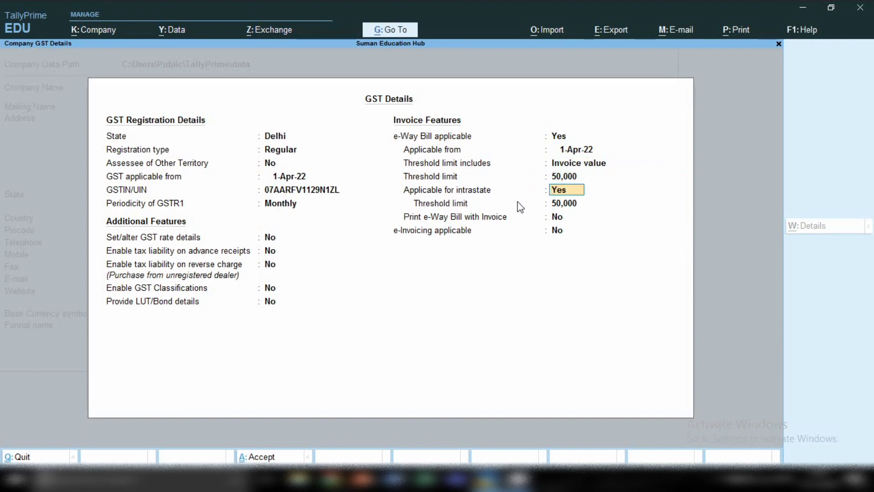
{"action": "key", "text": "Return"}
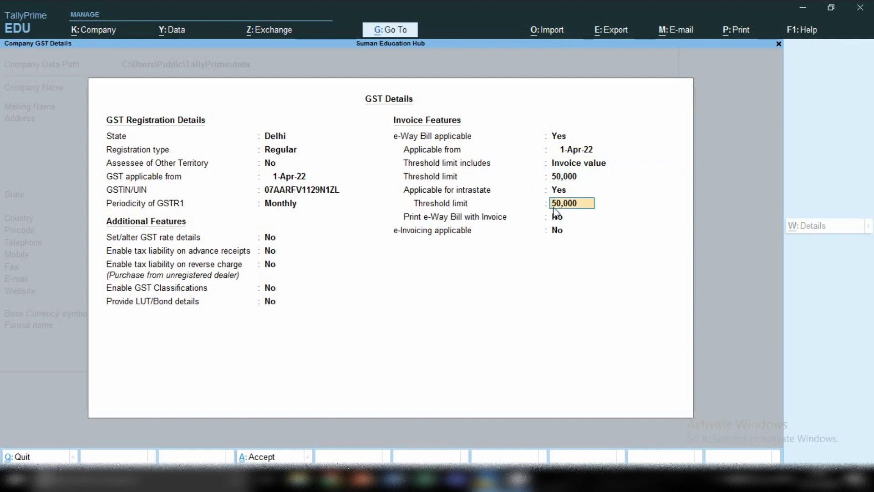
{"action": "key", "text": "Return"}
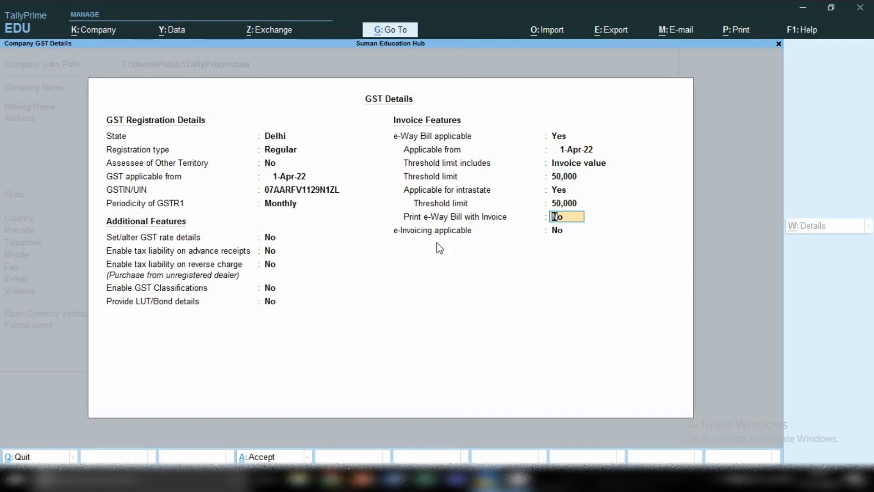
{"action": "key", "text": "Return"}
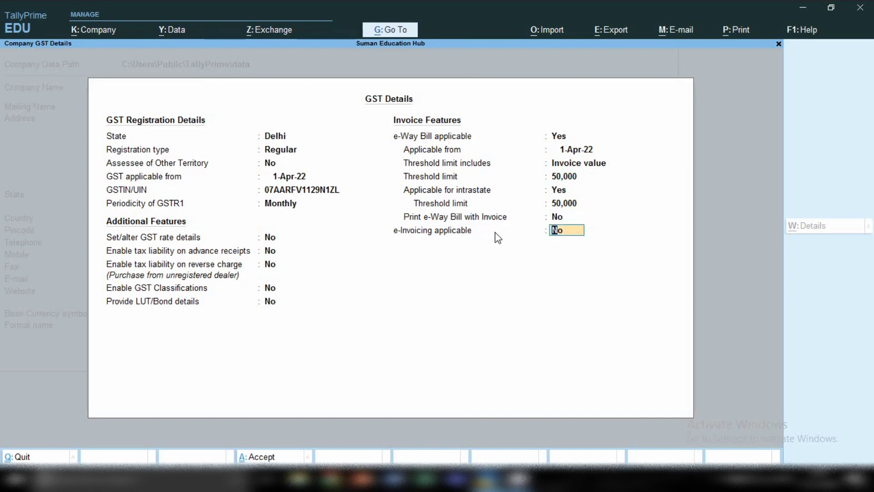
{"action": "key", "text": "Return"}
{"action": "key", "text": "Return"}
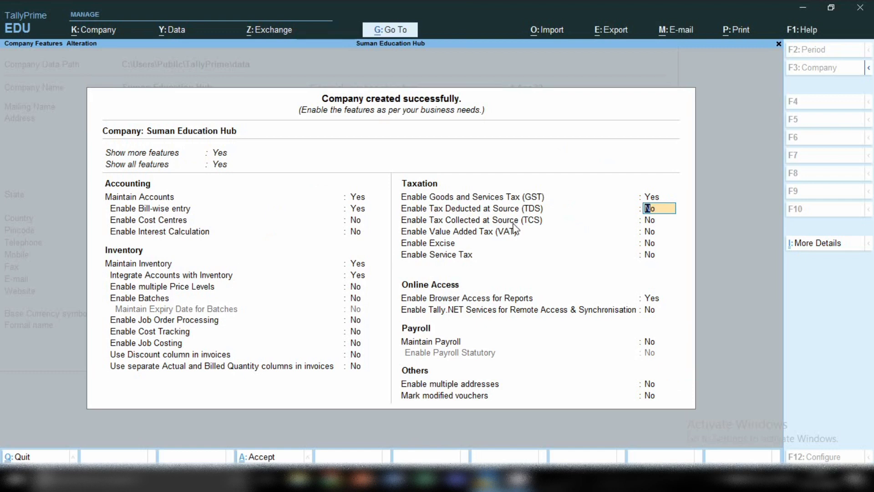
Enable Tax Deducted at Source, skipping the TAN and keeping deductor type Company
{"action": "type", "text": "y"}
{"action": "key", "text": "Return"}
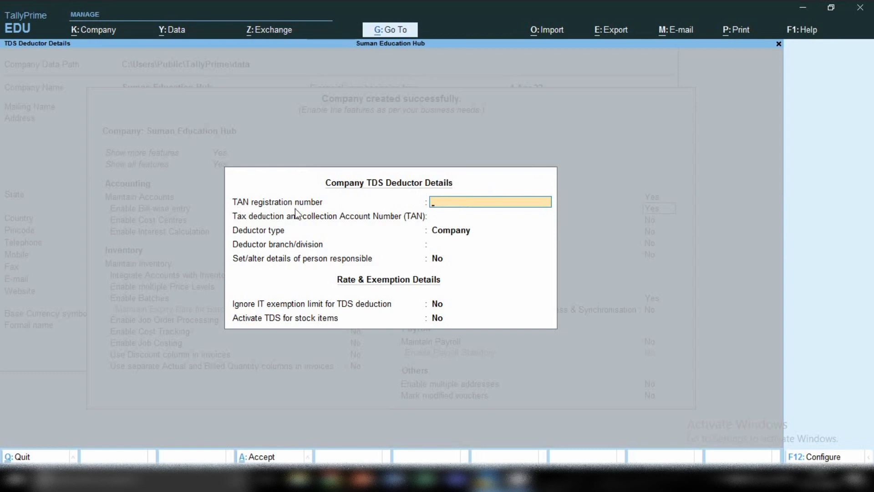
{"action": "key", "text": "Return"}
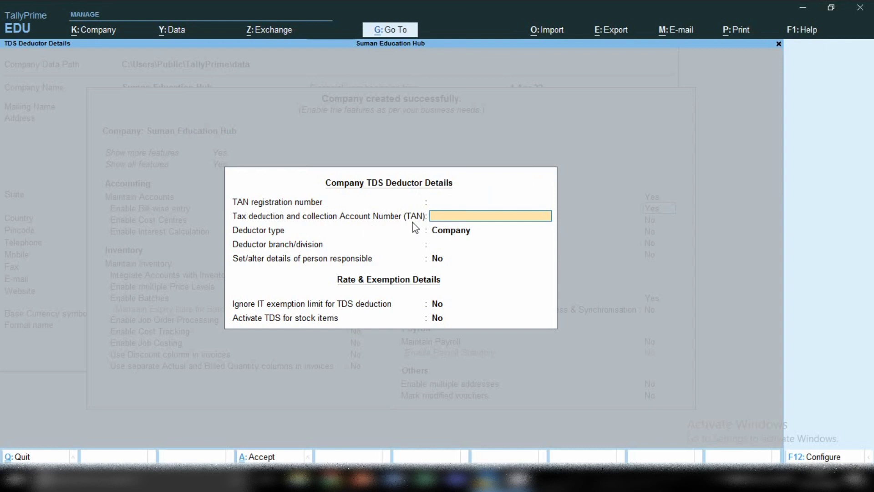
{"action": "key", "text": "Return"}
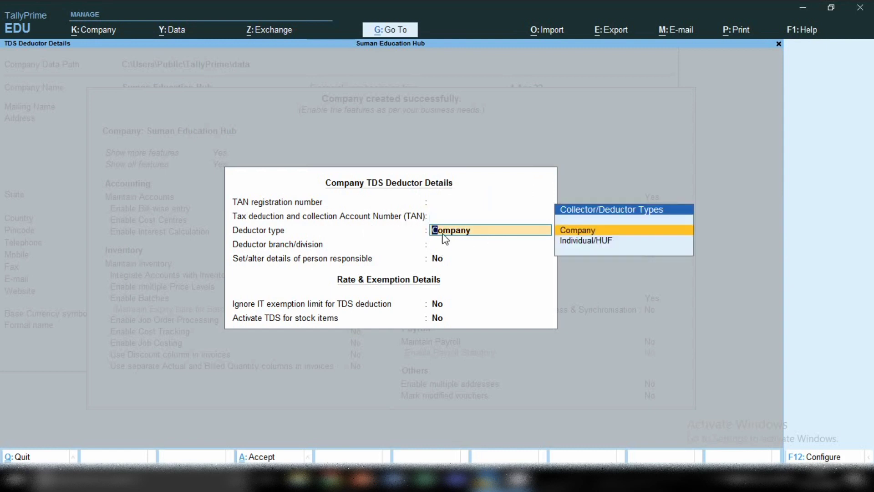
{"action": "key", "text": "Return"}
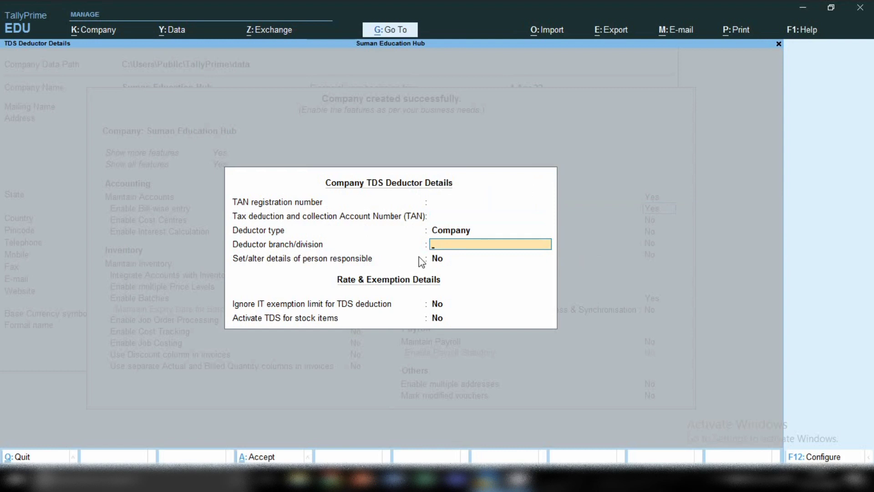
Open and then quit the person responsible details, backing out of the TDS deductor details
{"action": "left_click", "coordinate": [434, 258]}
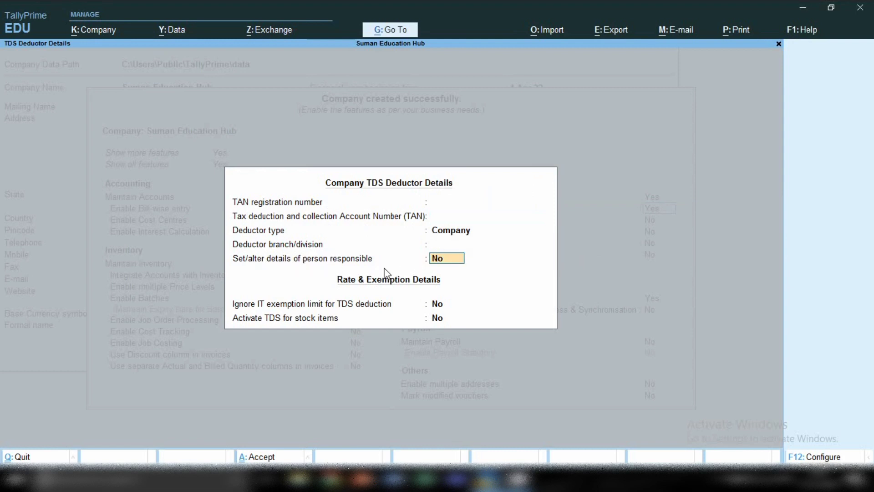
{"action": "type", "text": "y"}
{"action": "key", "text": "Return"}
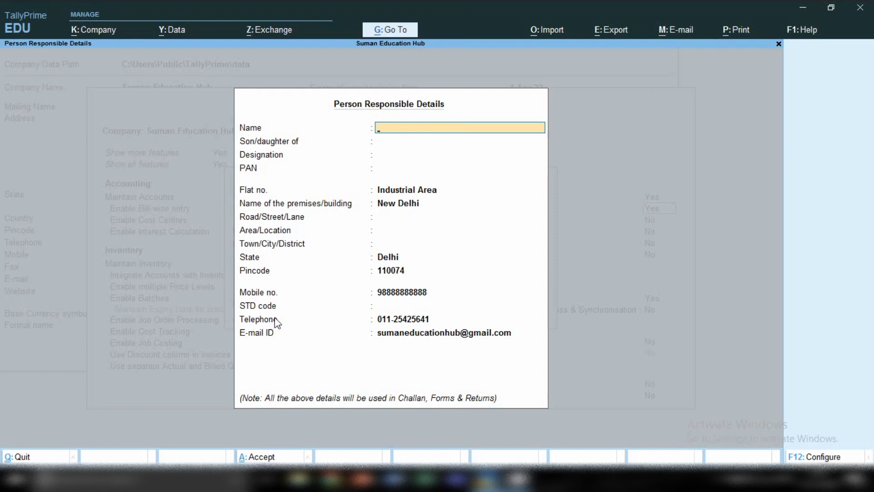
{"action": "key", "text": "Escape"}
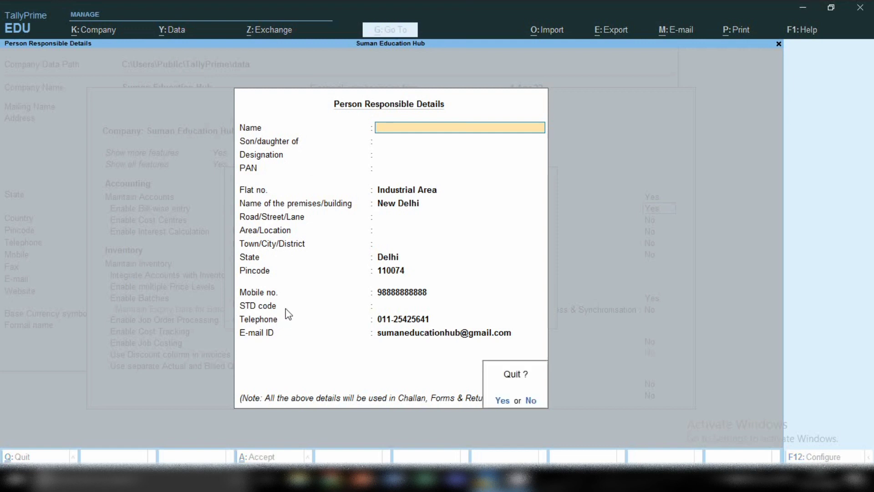
{"action": "key", "text": "y"}
{"action": "key", "text": "Return"}
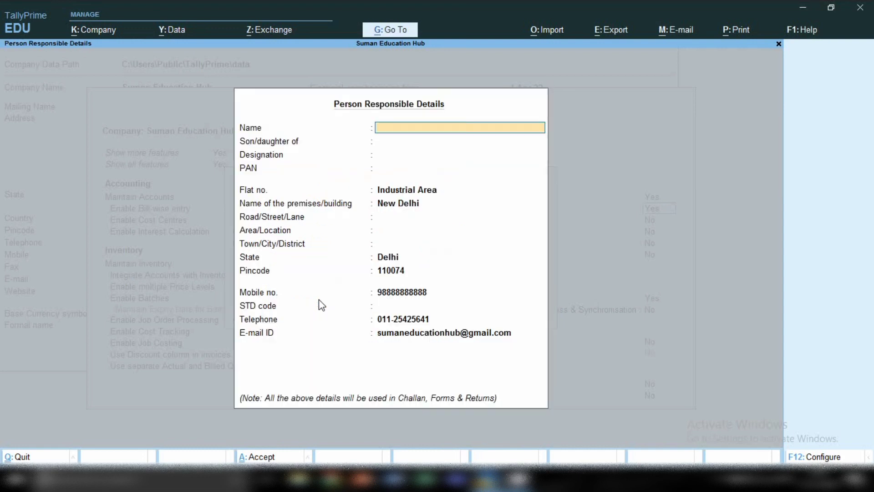
{"action": "key", "text": "Escape"}
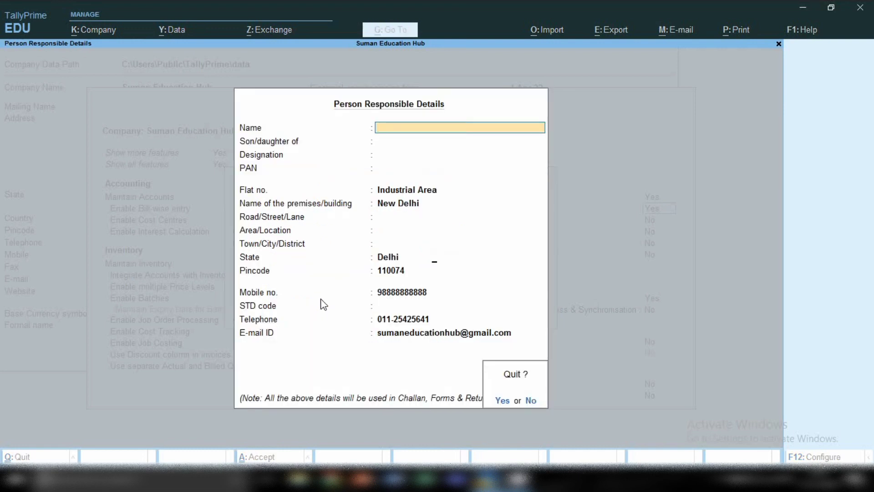
{"action": "key", "text": "y"}
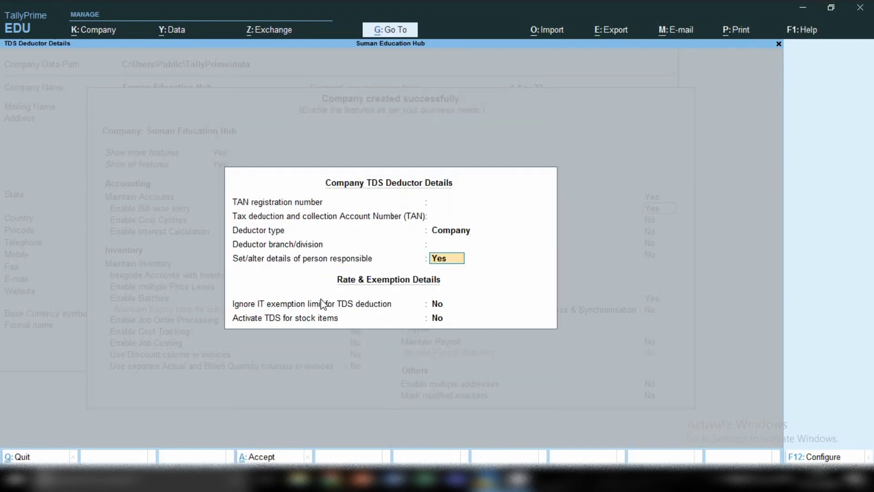
{"action": "left_click", "coordinate": [437, 309]}
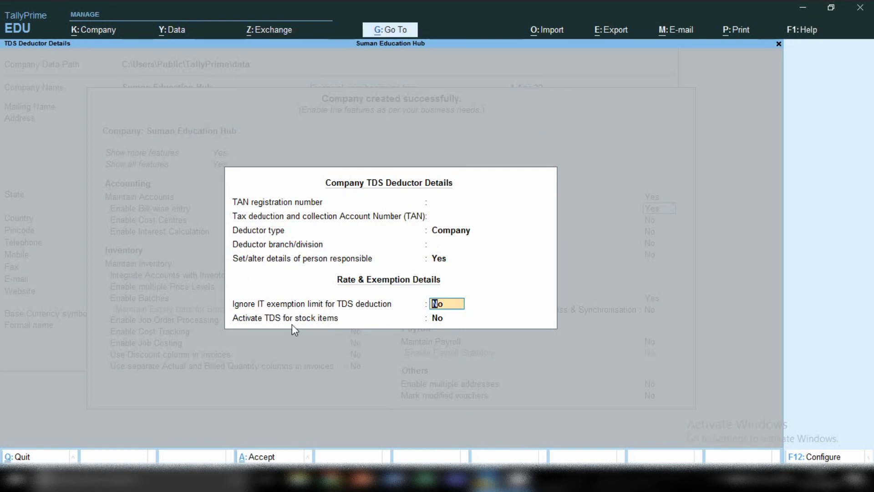
{"action": "key", "text": "Escape"}
{"action": "key", "text": "Escape"}
Enable Tax Collected at Source, skipping the TAN and keeping collector type Company
{"action": "key", "text": "y"}
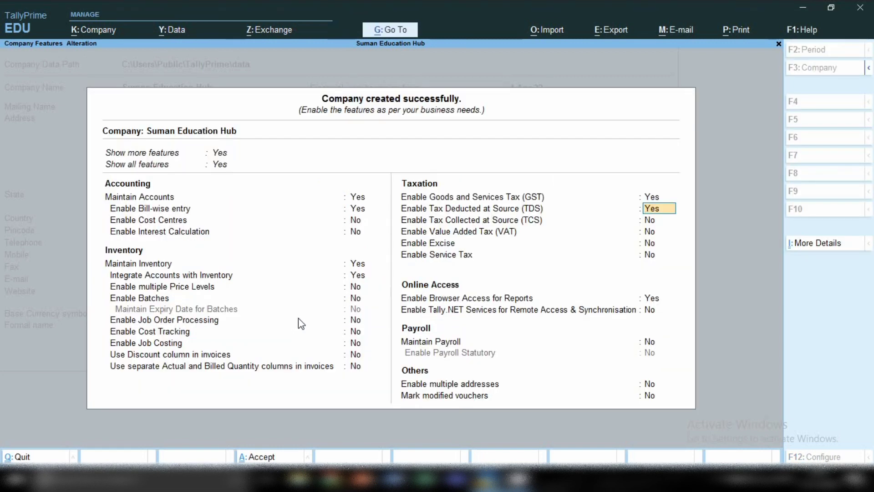
{"action": "key", "text": "Down"}
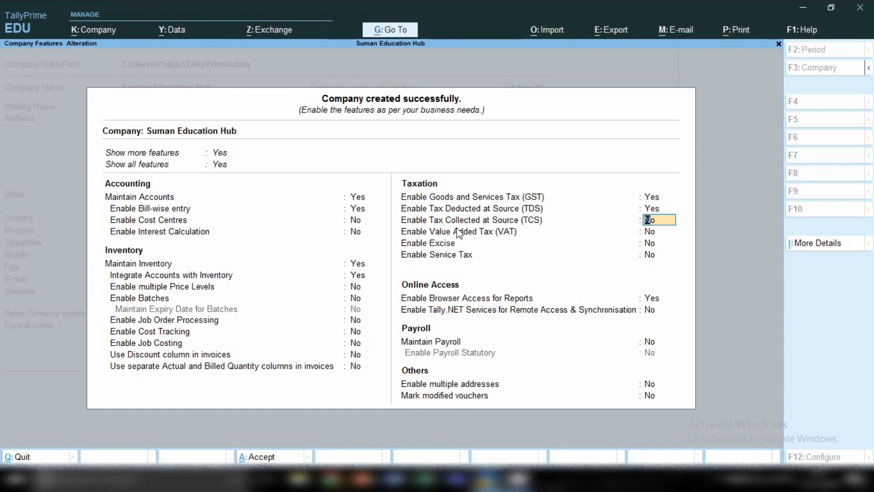
{"action": "type", "text": "y"}
{"action": "key", "text": "Return"}
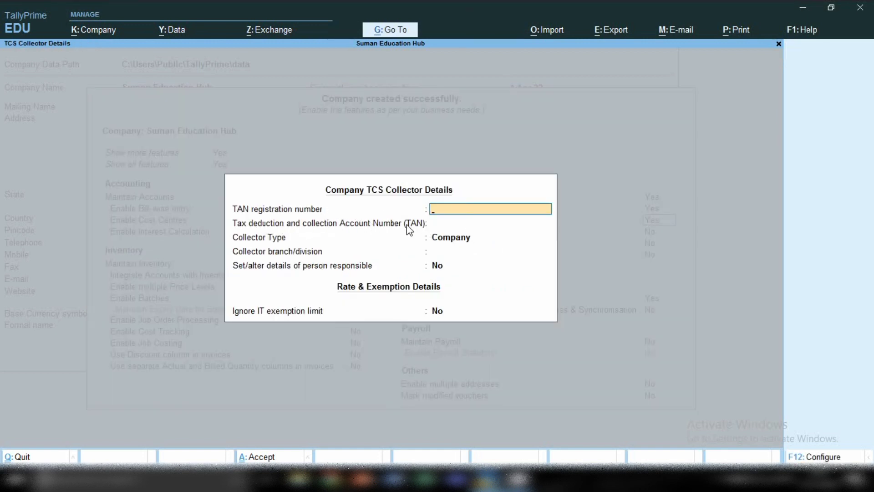
{"action": "key", "text": "Return"}
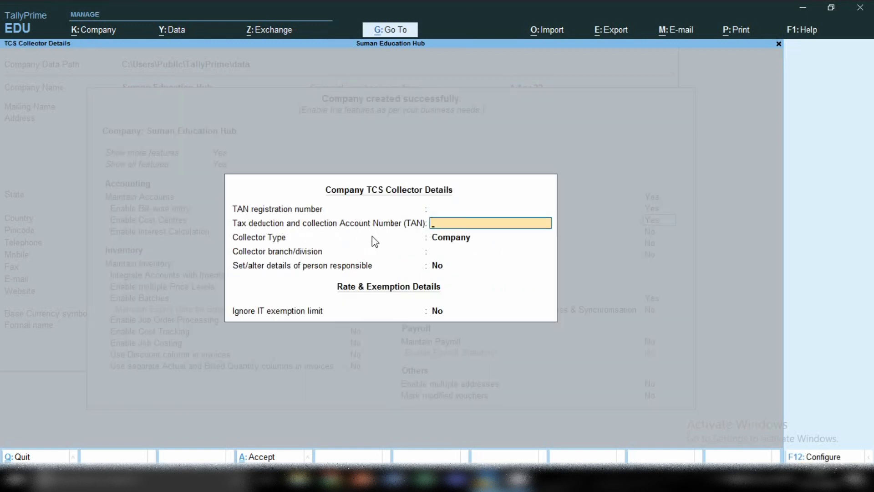
{"action": "key", "text": "Return"}
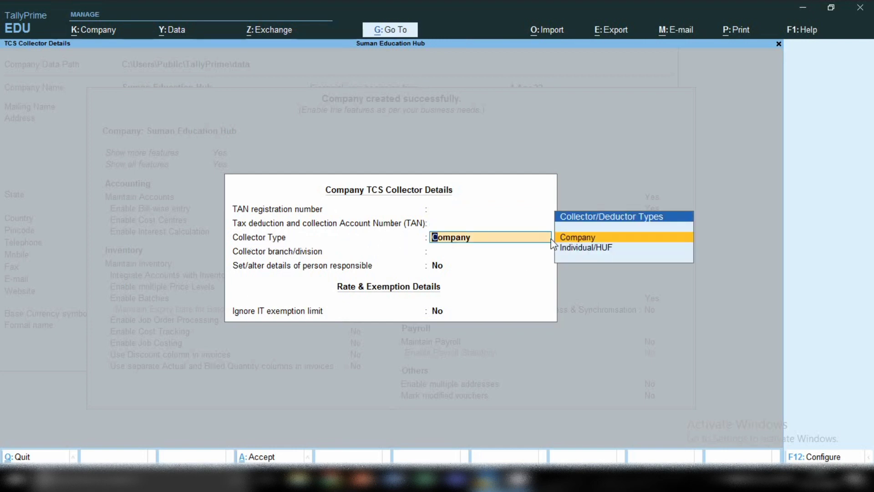
{"action": "key", "text": "Return"}
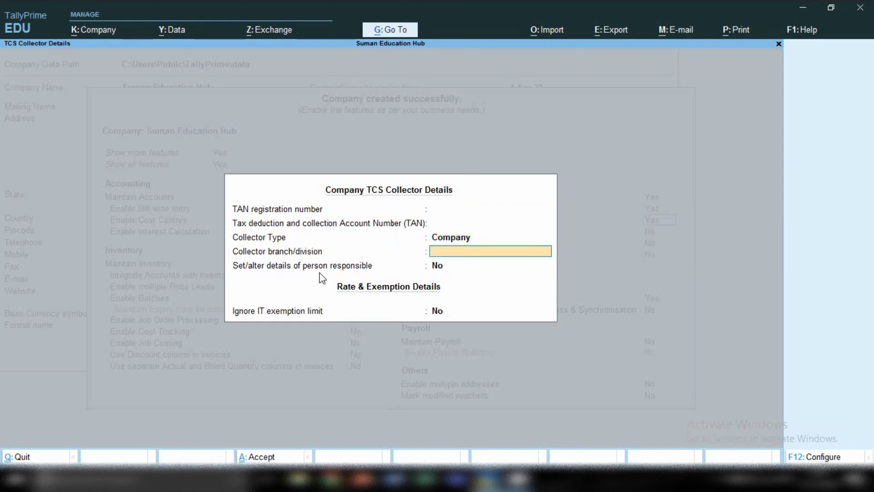
{"action": "key", "text": "Return"}
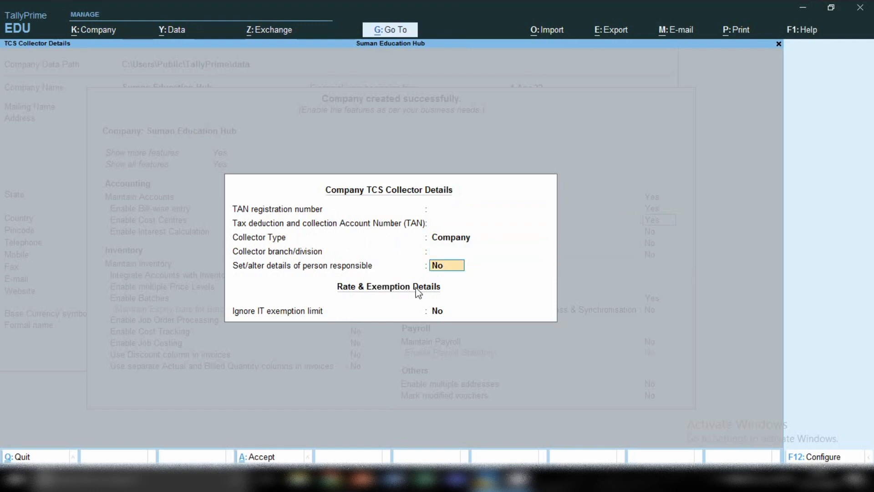
Open and quit the person responsible details, then close the TCS collector details
{"action": "type", "text": "y"}
{"action": "key", "text": "Return"}
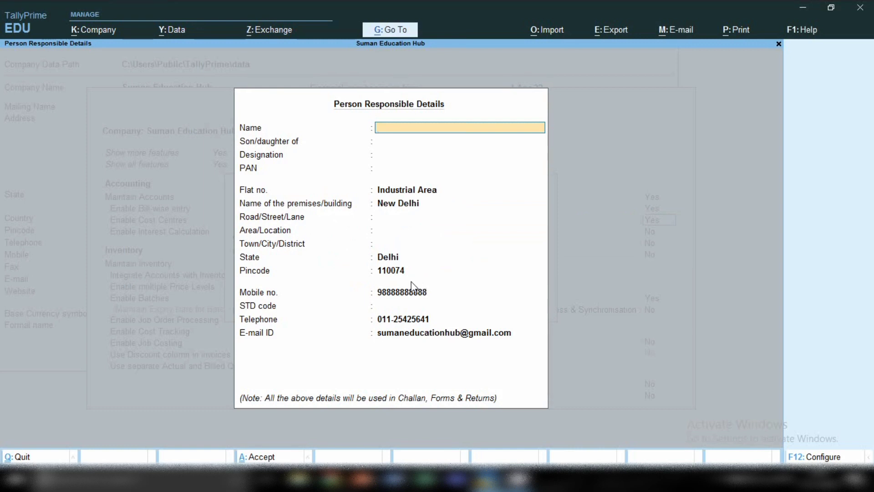
{"action": "key", "text": "Escape"}
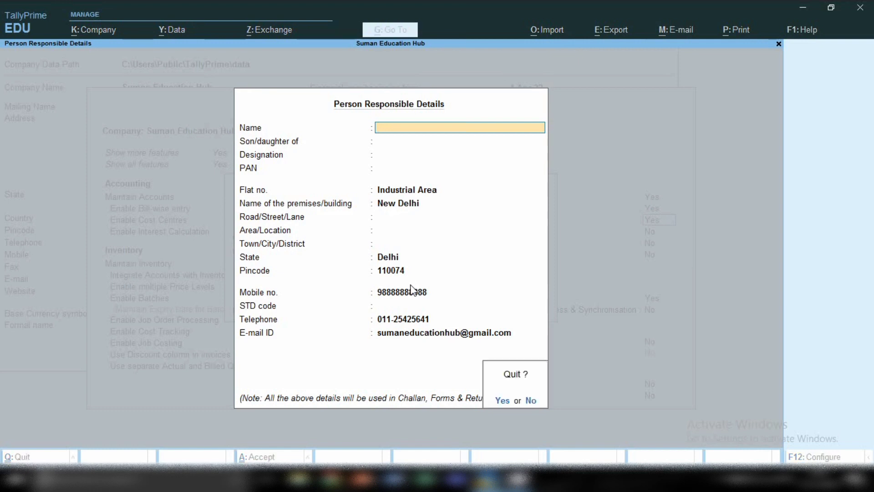
{"action": "key", "text": "Return"}
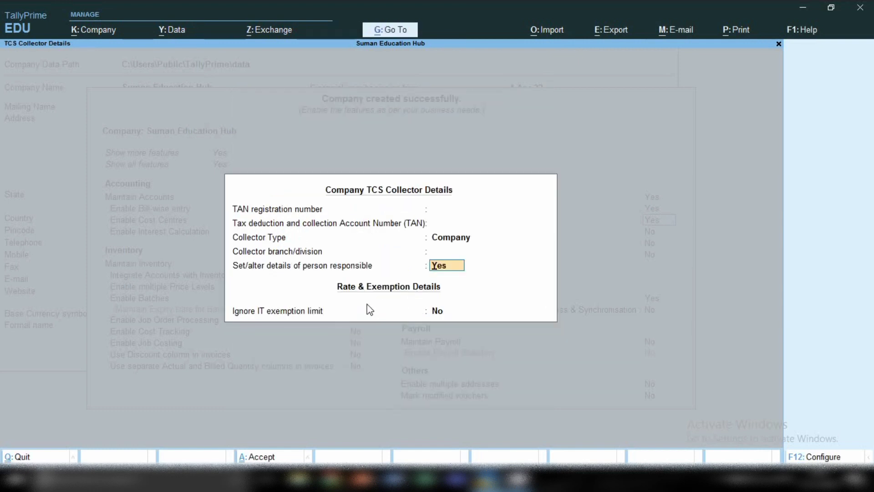
{"action": "key", "text": "BackSpace"}
{"action": "key", "text": "Escape"}
{"action": "key", "text": "Return"}
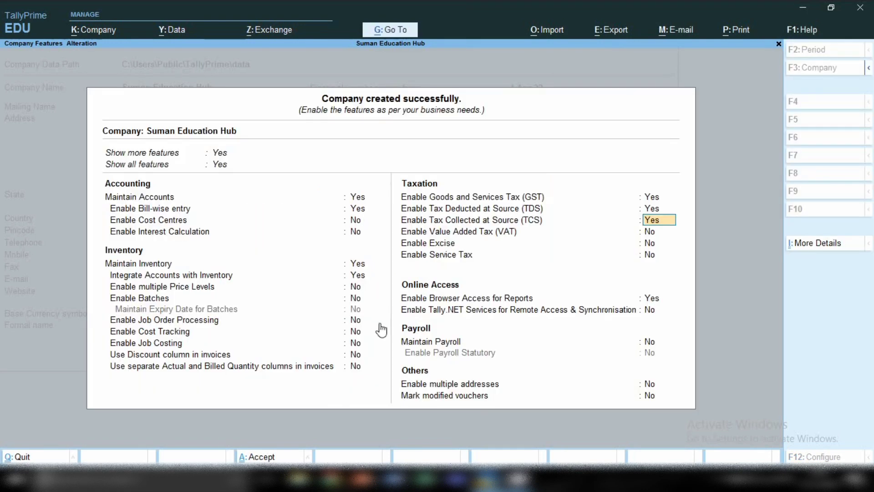
{"action": "key", "text": "Return"}
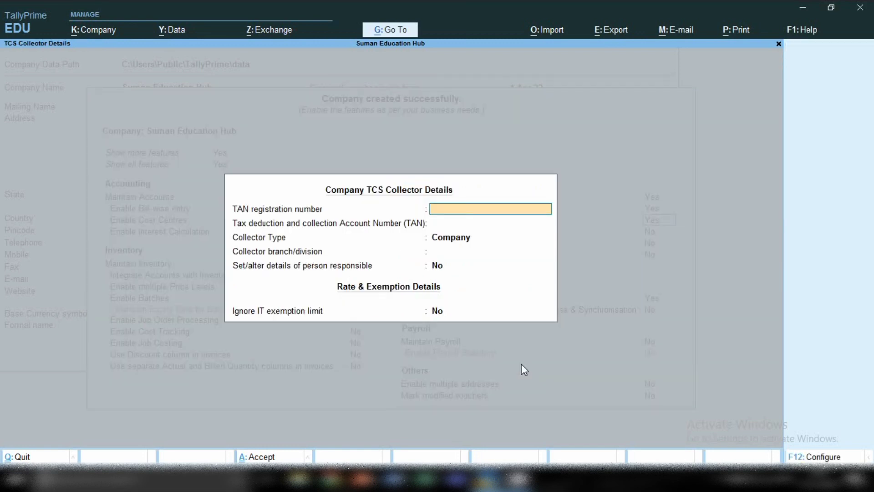
{"action": "key", "text": "Escape"}
{"action": "key", "text": "Return"}
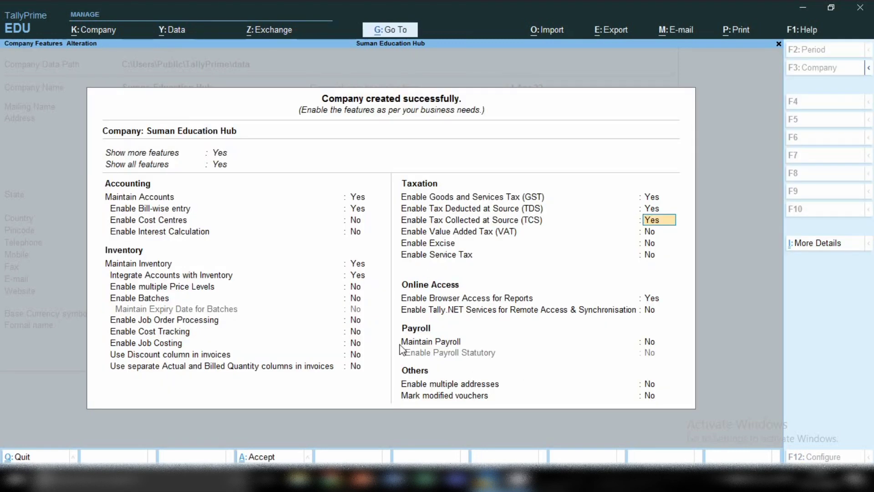
Set TCS and TDS back to No and keep VAT off
{"action": "type", "text": "n"}
{"action": "key", "text": "Return"}
{"action": "key", "text": "Up"}
{"action": "key", "text": "Up"}
{"action": "type", "text": "n"}
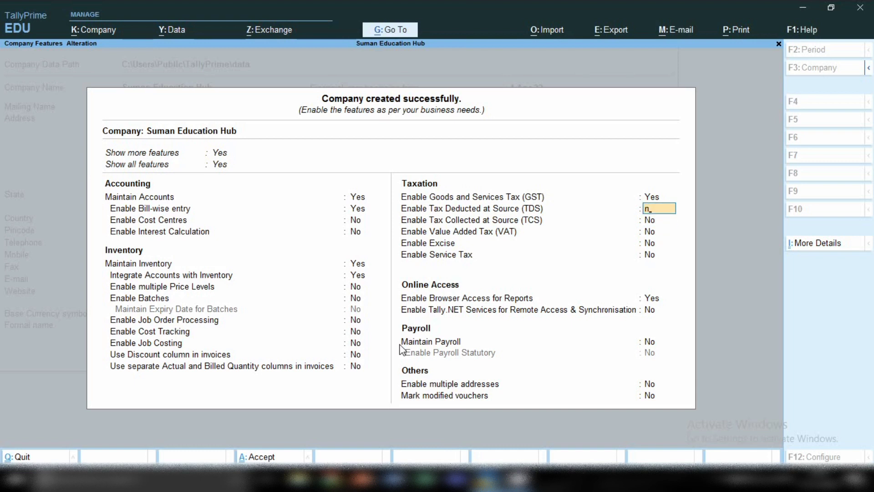
{"action": "key", "text": "Return"}
{"action": "key", "text": "Return"}
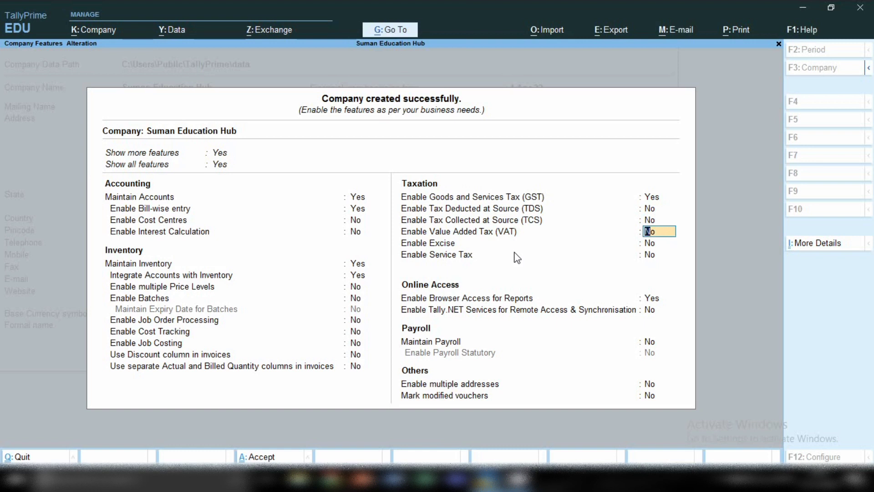
{"action": "key", "text": "Return"}
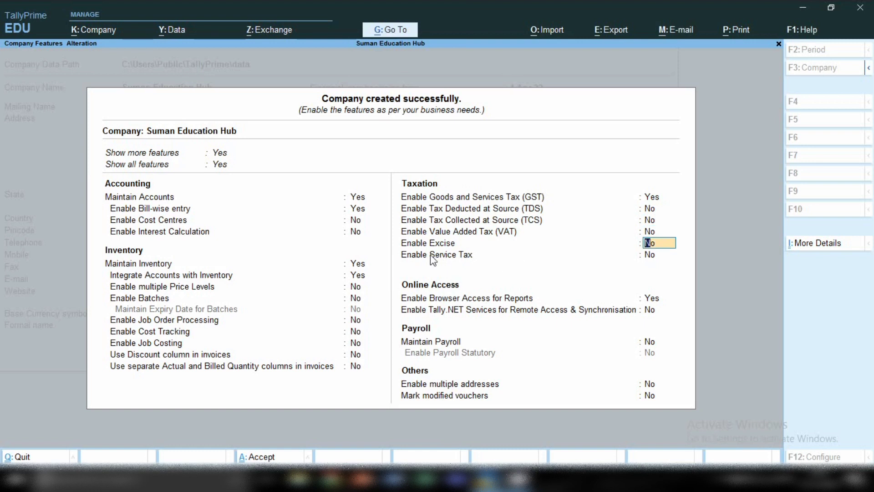
{"action": "key", "text": "Return"}
{"action": "key", "text": "Return"}
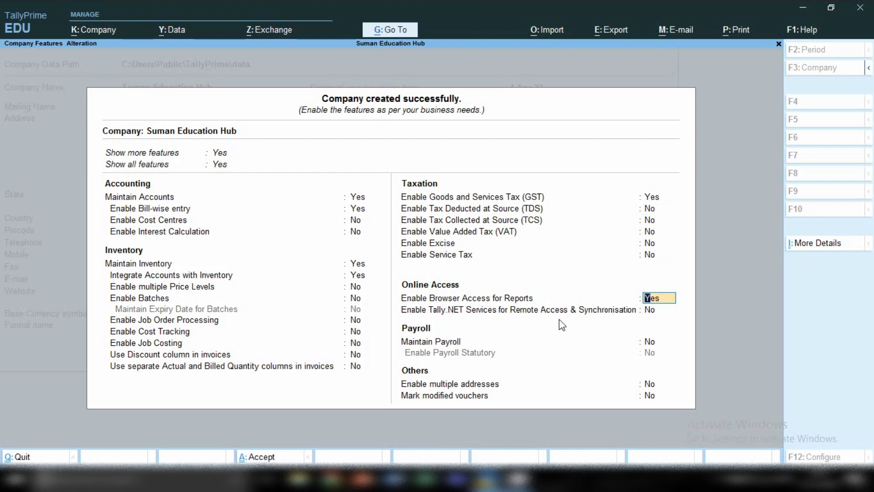
Keep browser access for reports on, return Maintain Payroll to No, and finish the features list
{"action": "key", "text": "Return"}
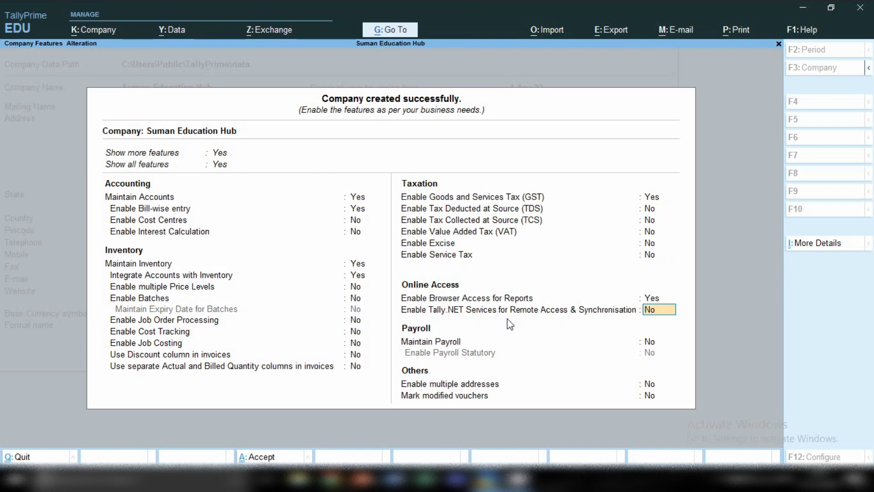
{"action": "key", "text": "Return"}
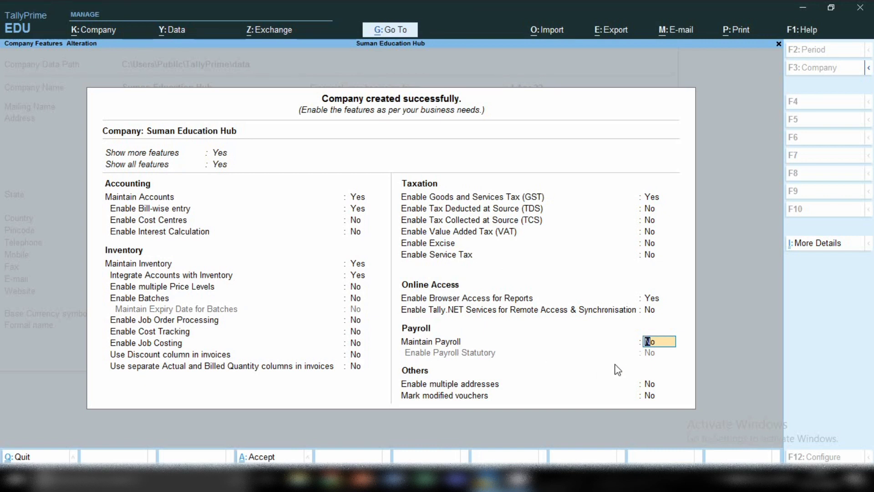
{"action": "type", "text": "y"}
{"action": "key", "text": "Return"}
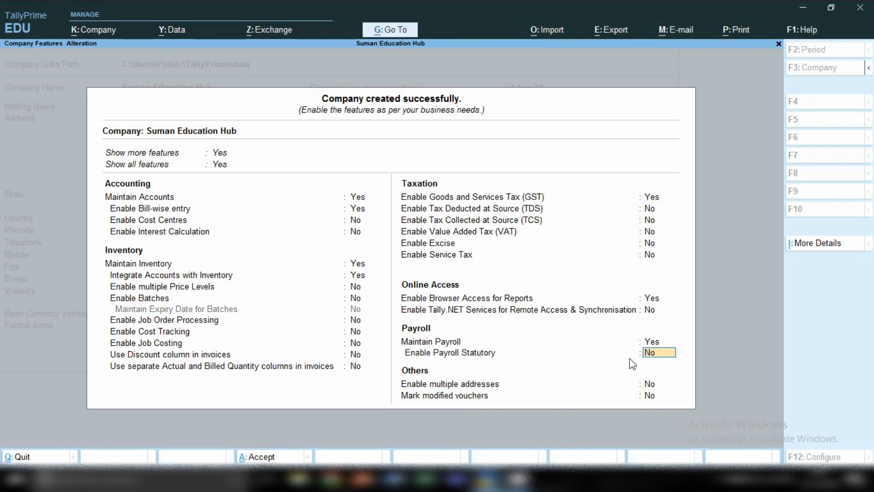
{"action": "key", "text": "Up"}
{"action": "key", "text": "Return"}
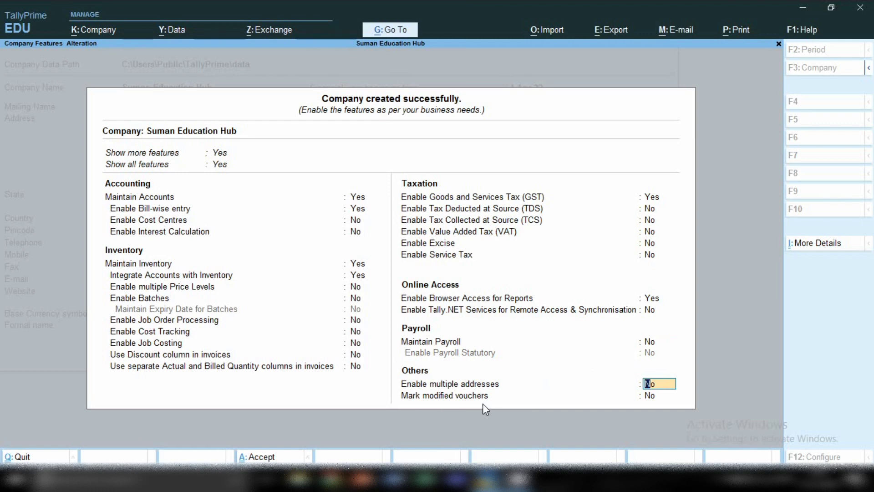
{"action": "key", "text": "Return"}
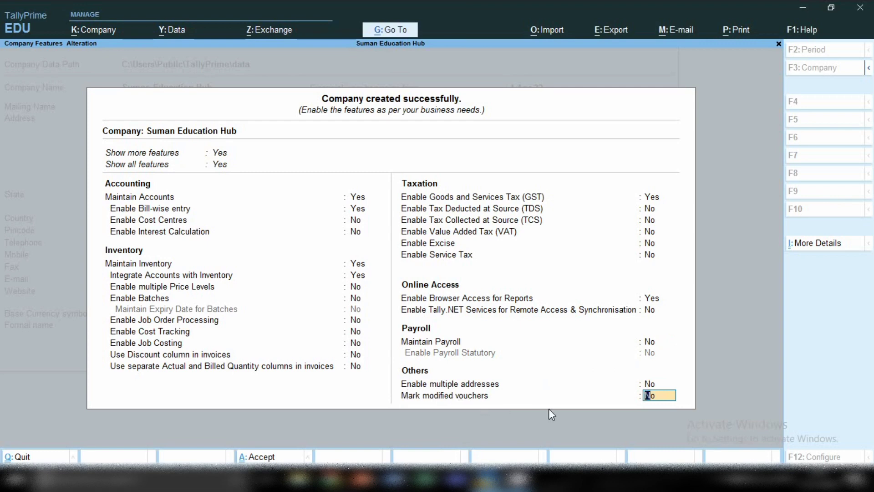
{"action": "key", "text": "Return"}
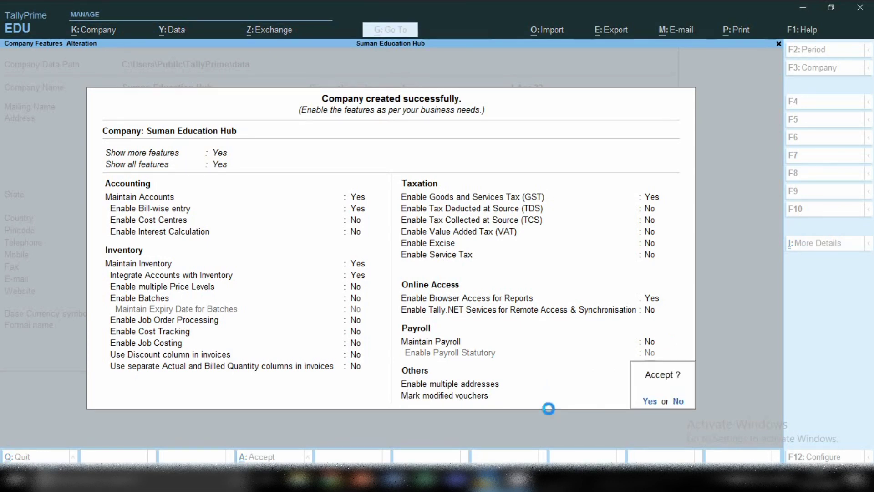
{"action": "key", "text": "Return"}
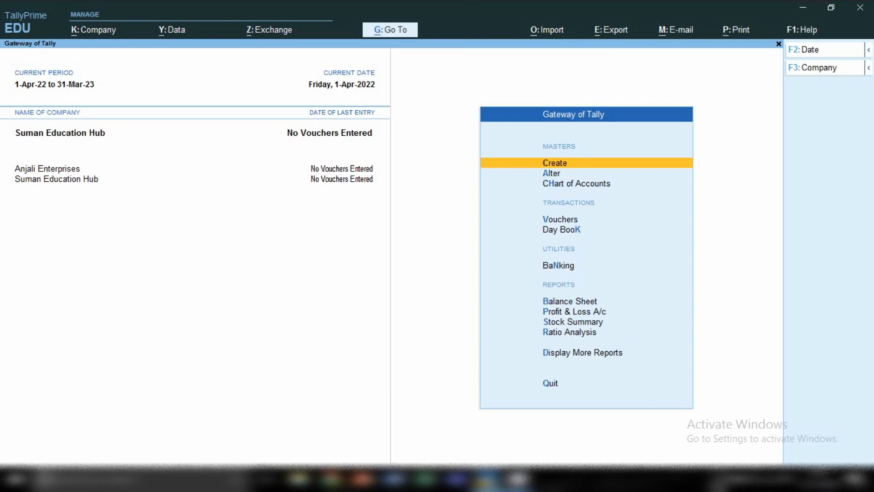
Accept the features and land on Gateway of Tally with Suman Education Hub loaded
{"action": "left_click", "coordinate": [718, 479]}
{"action": "right_click", "coordinate": [693, 453]}
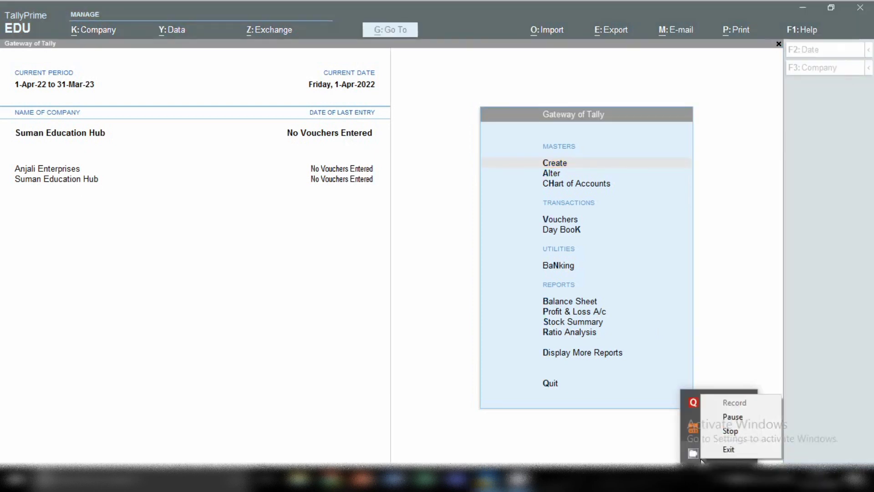